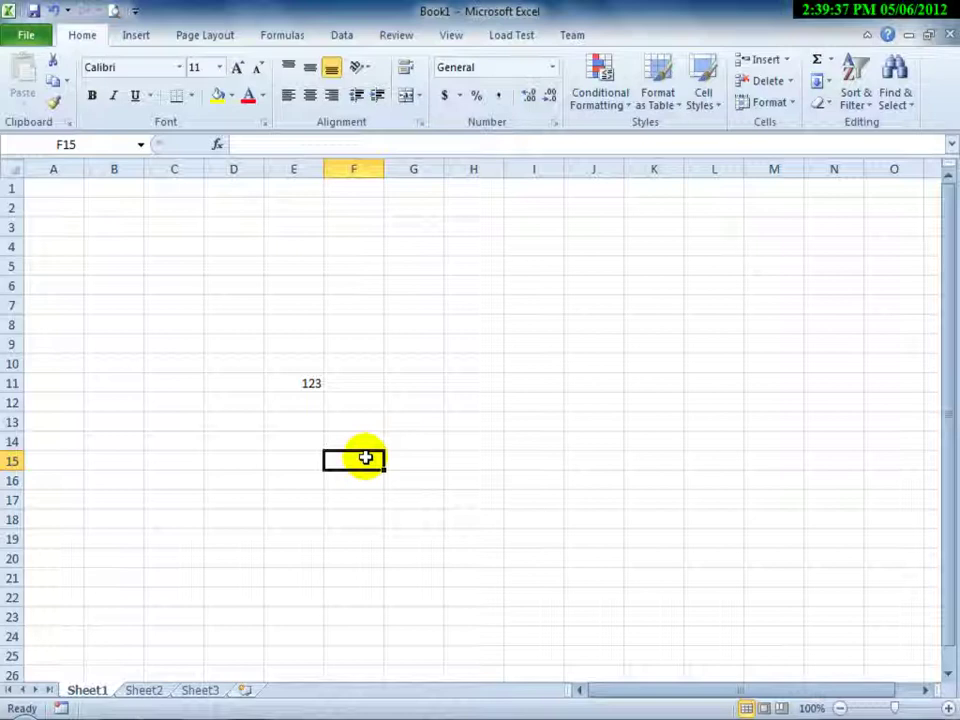
- Select cell E11, which holds the value 123
left_click(292, 384)
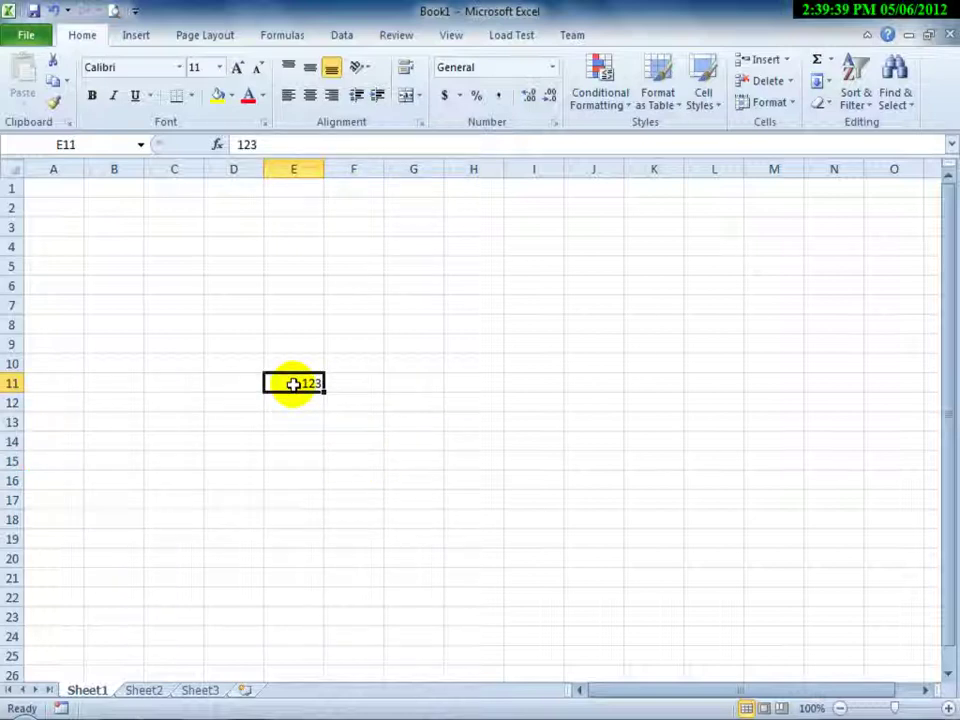
- Give E11 the Number format with 3 decimal places and 1000 separator, showing 123.000
right_click(292, 384)
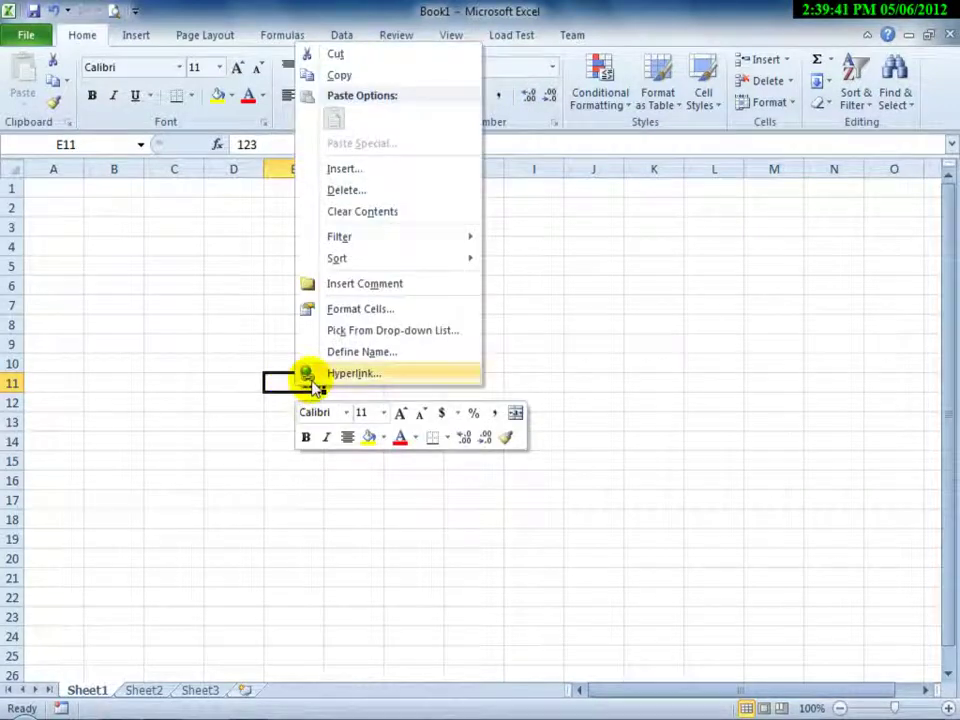
left_click(369, 311)
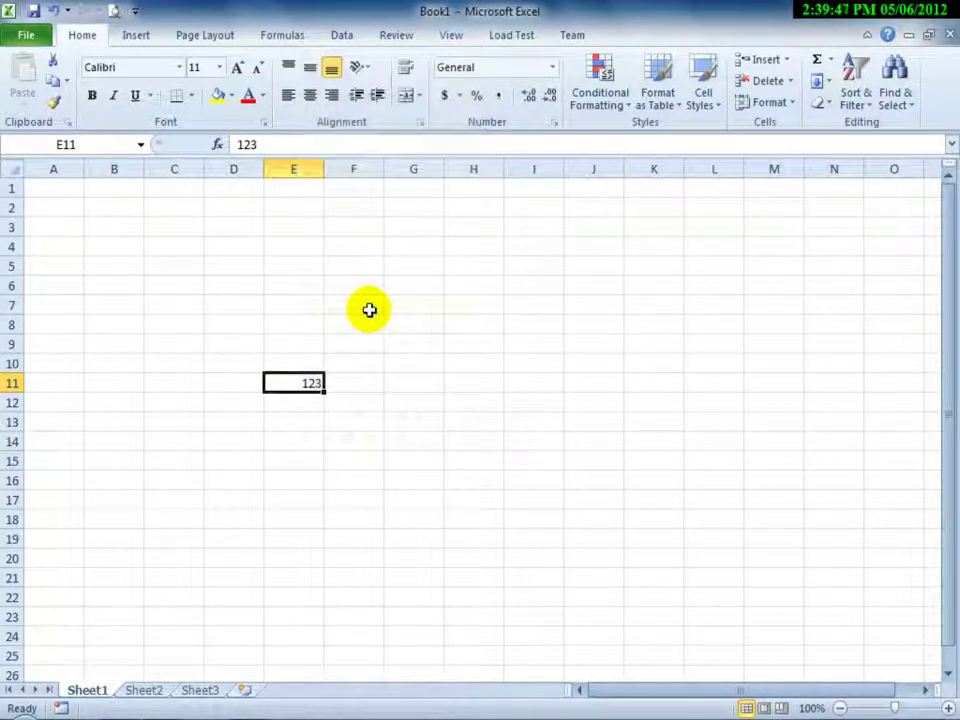
left_click_drag(336, 79, 590, 153)
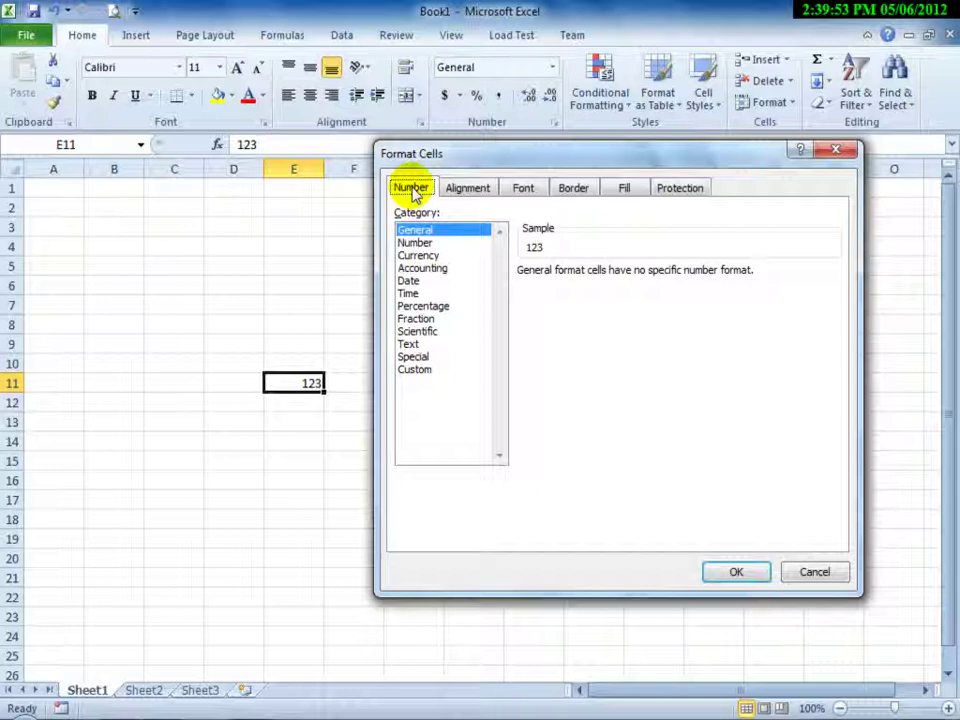
left_click(412, 243)
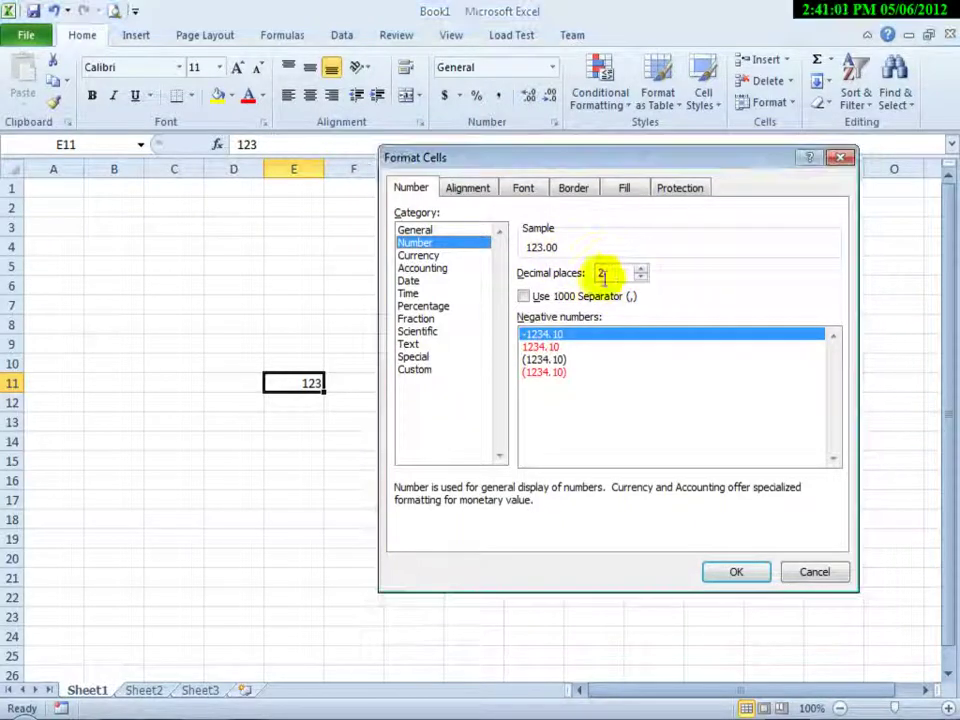
left_click(641, 268)
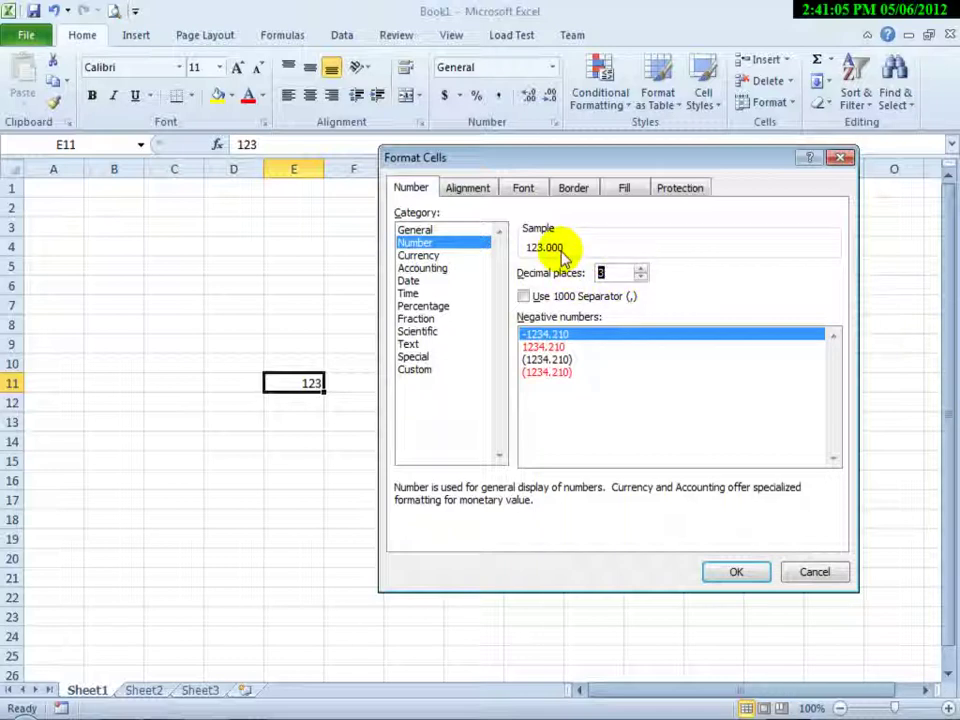
left_click(525, 297)
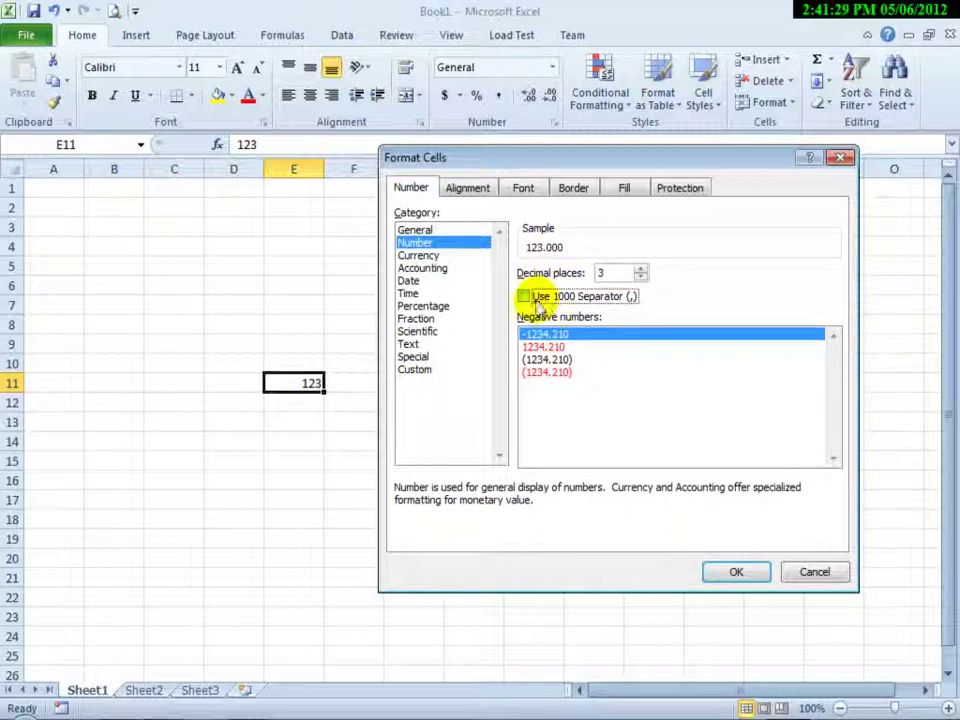
left_click(526, 303)
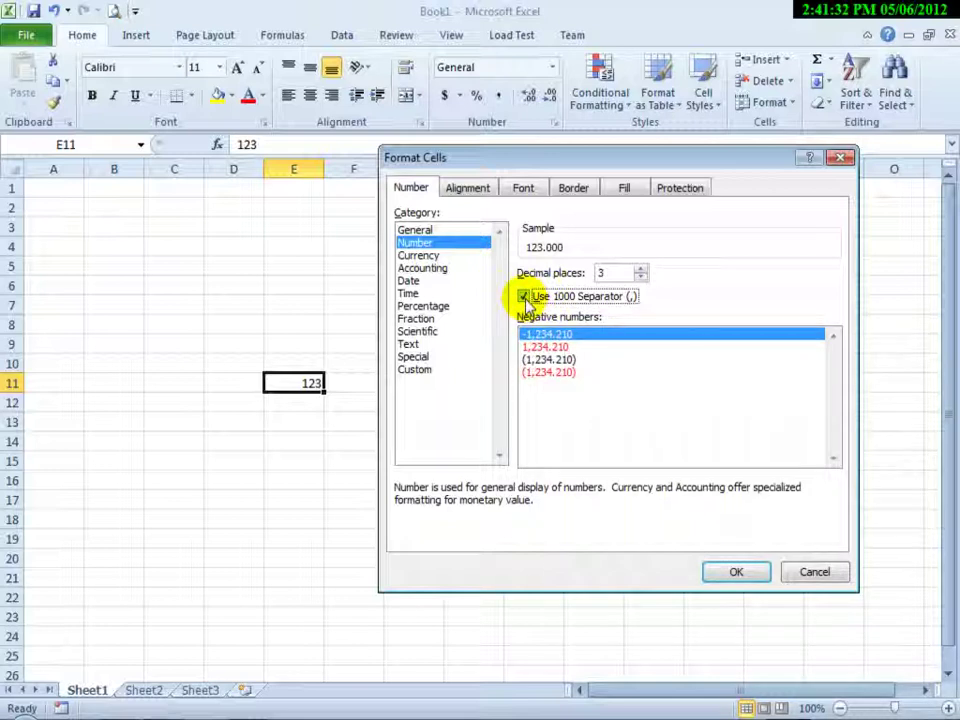
left_click(729, 571)
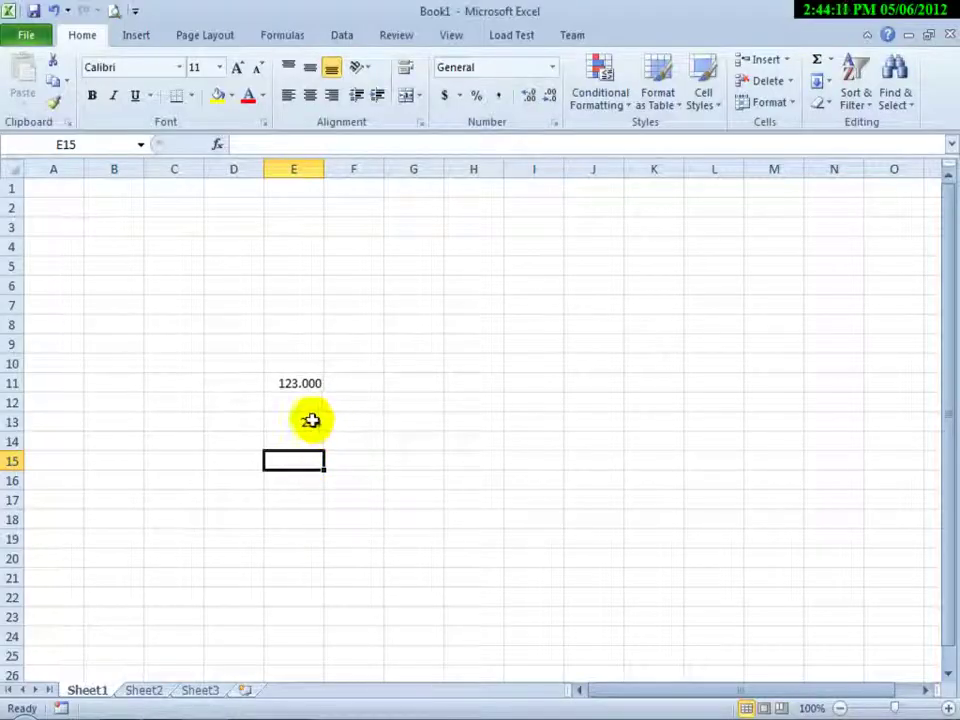
- Format the 234 in E13 as Currency with $ symbol and 2 decimals ($234.00)
left_click(311, 421)
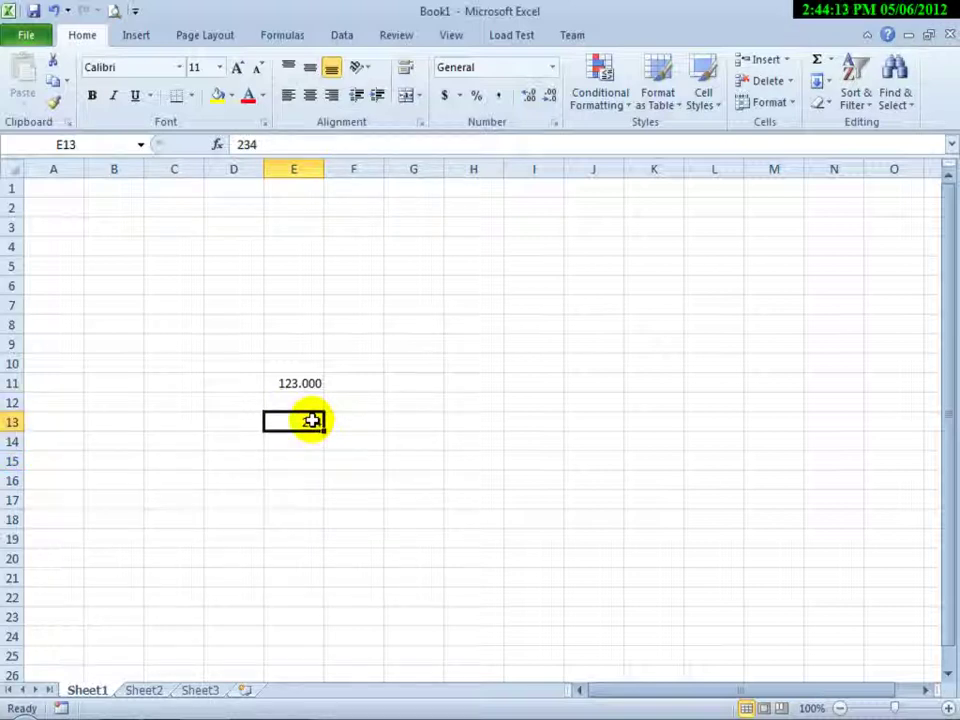
right_click(312, 422)
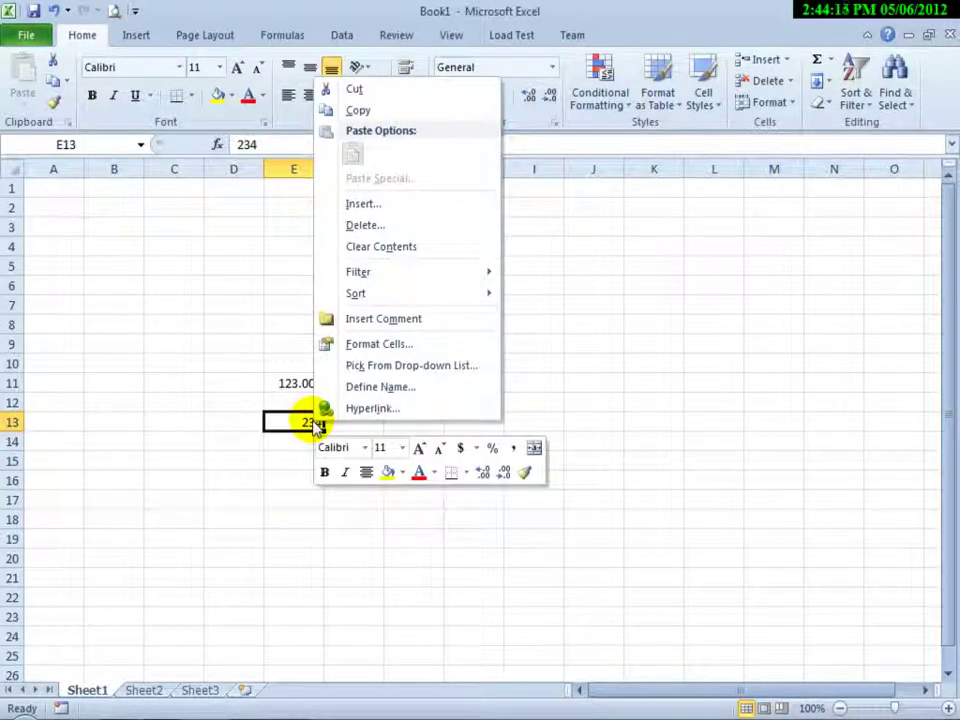
left_click(355, 345)
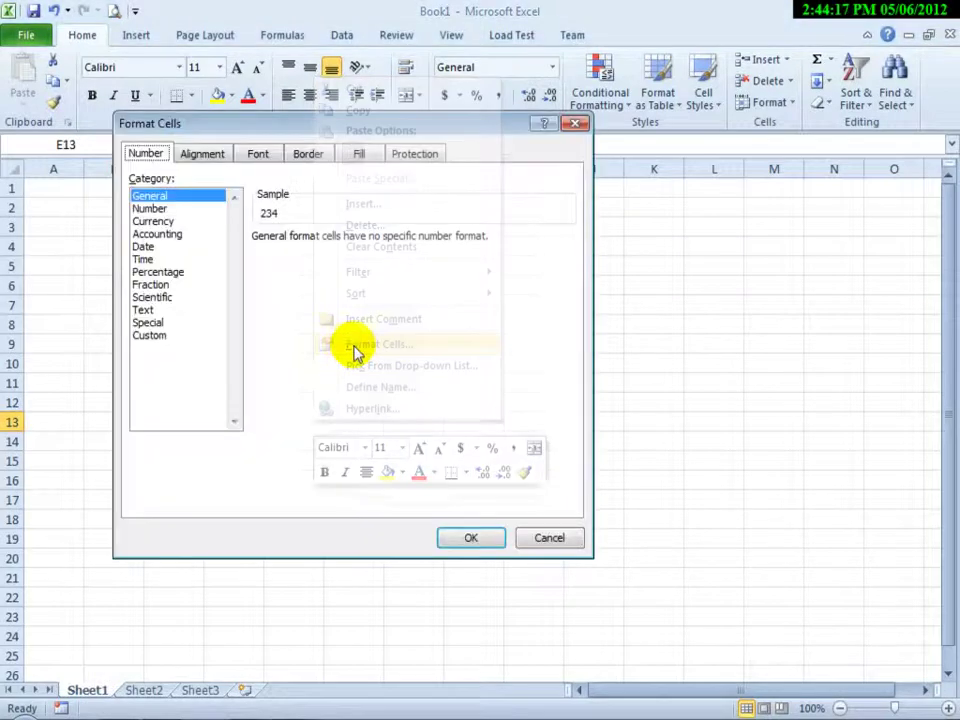
left_click_drag(206, 131, 483, 201)
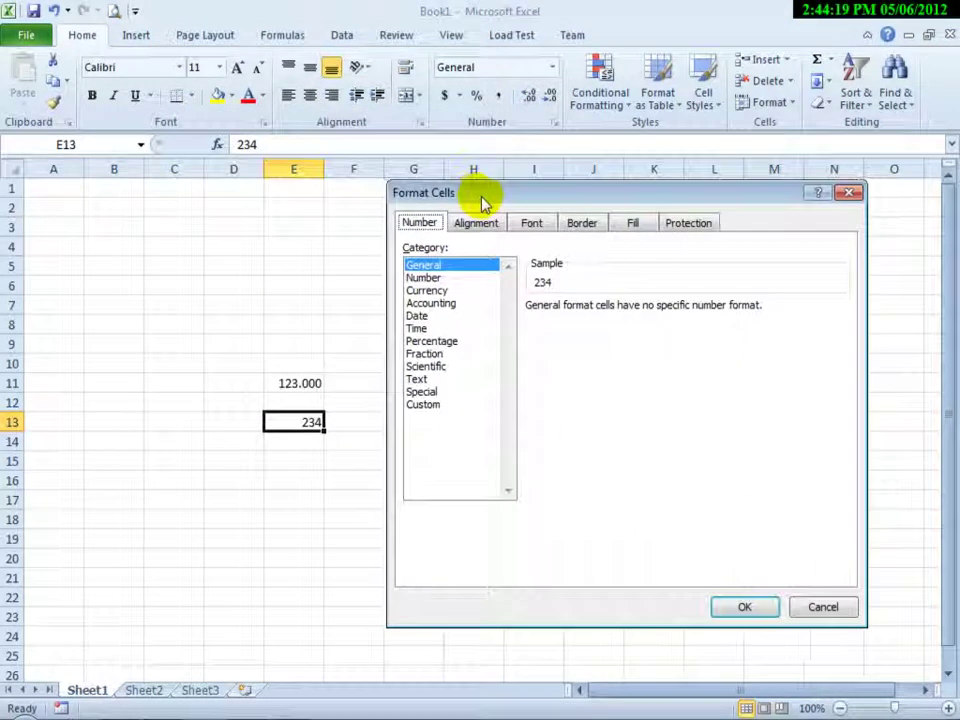
left_click(427, 290)
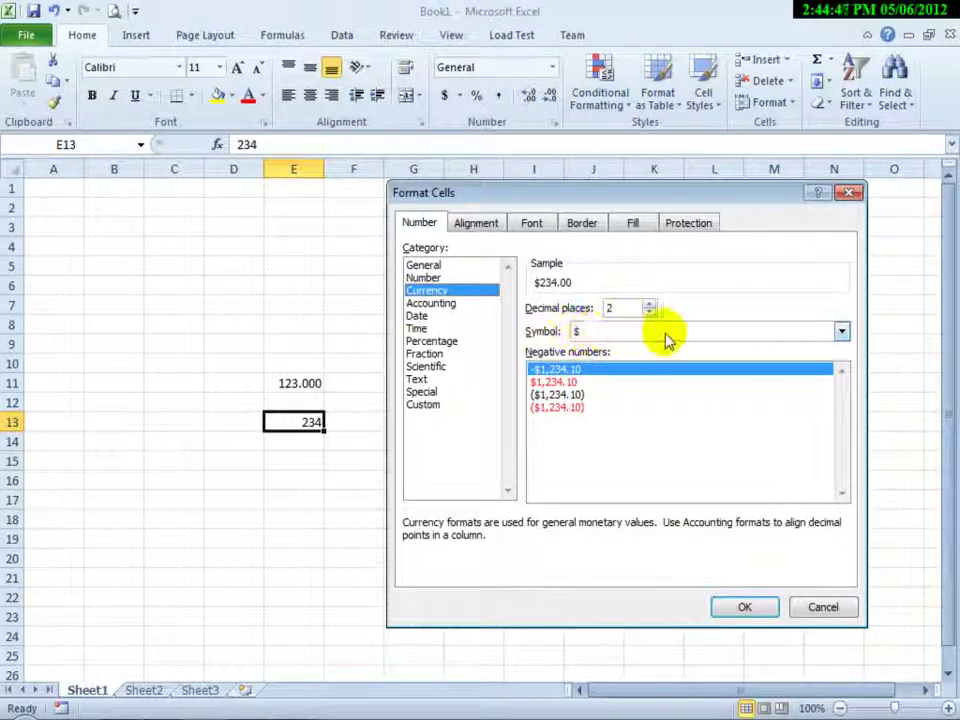
left_click(842, 331)
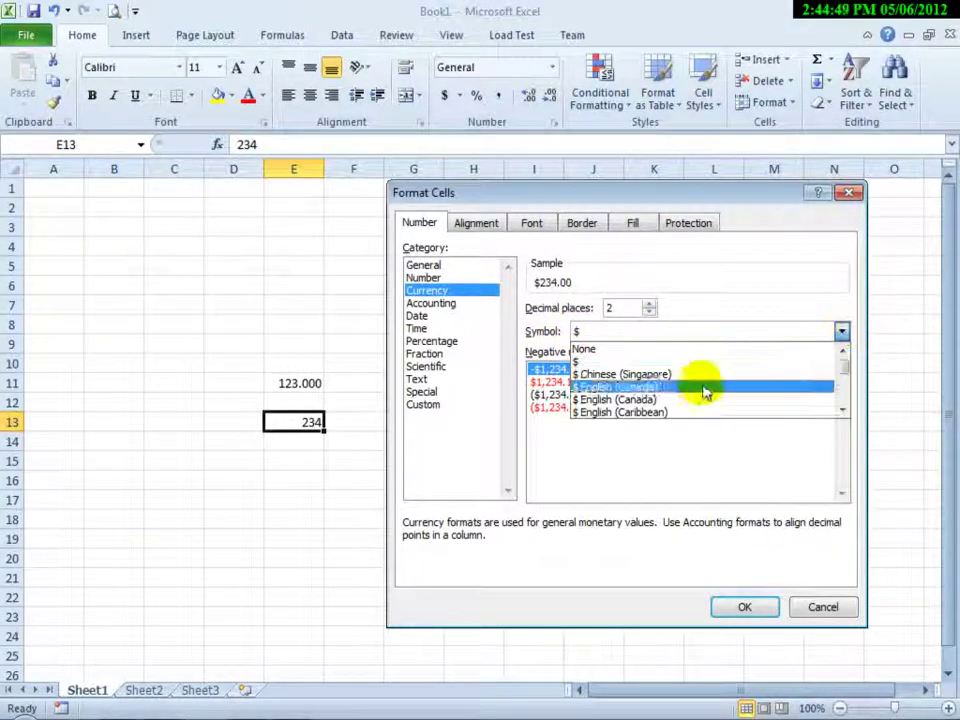
mouse_move(842, 368)
left_mouse_down()
mouse_move(842, 385)
mouse_move(842, 358)
left_mouse_up()
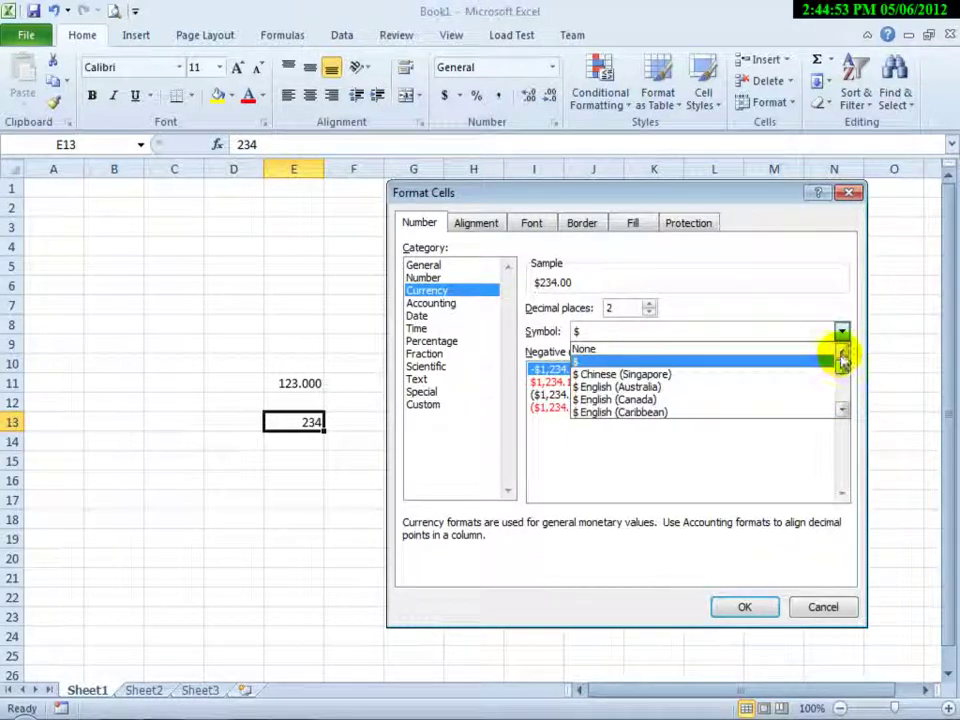
left_click(588, 362)
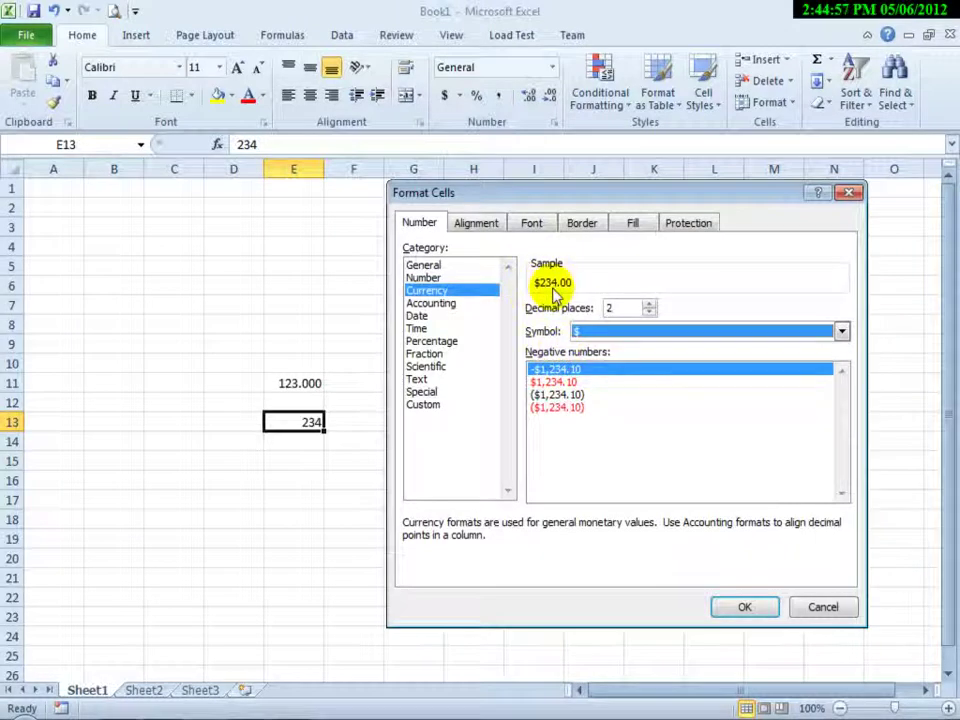
left_click(744, 608)
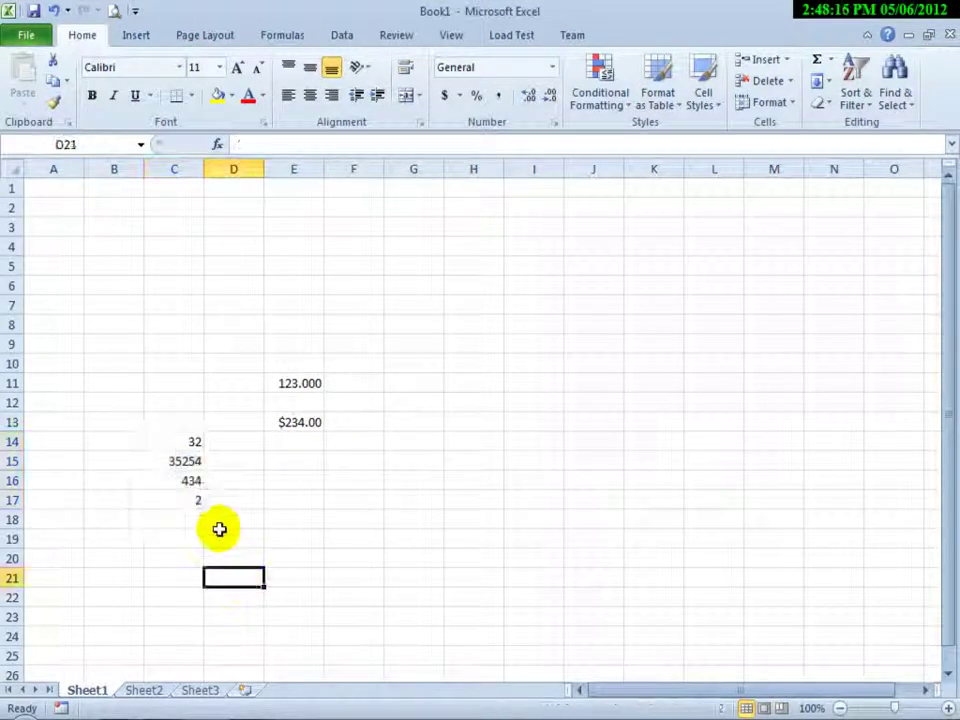
- Apply Accounting format with $ and 2 decimals to C14:C17 (32, 35254, 434, 2)
left_click(220, 530)
left_click(221, 519)
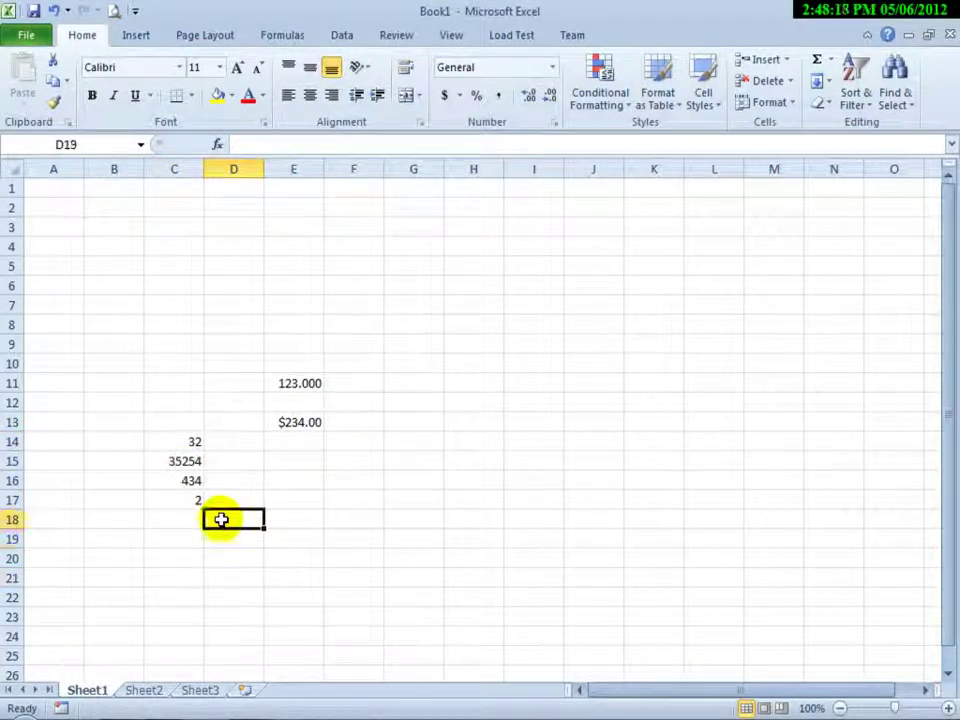
left_click_drag(193, 439, 190, 494)
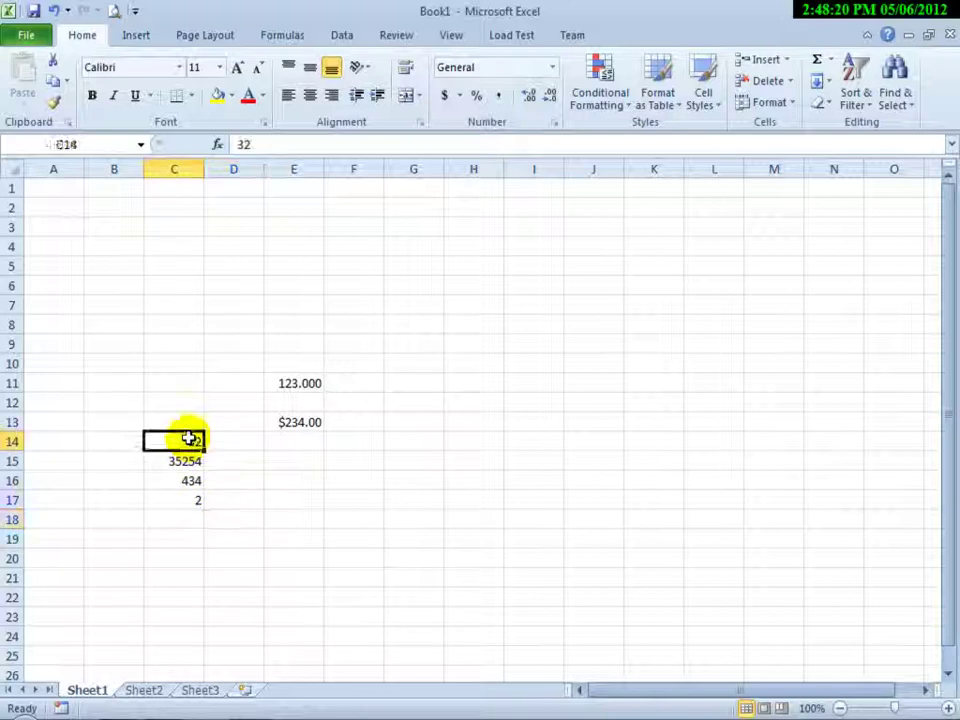
right_click(188, 492)
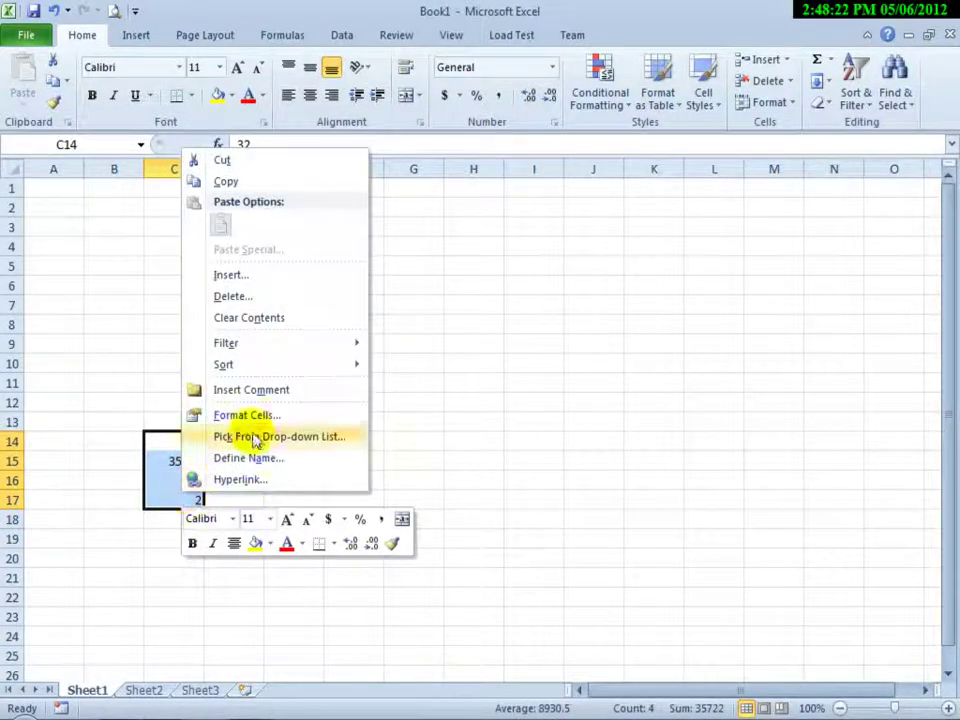
left_click(253, 414)
left_click_drag(253, 190, 557, 190)
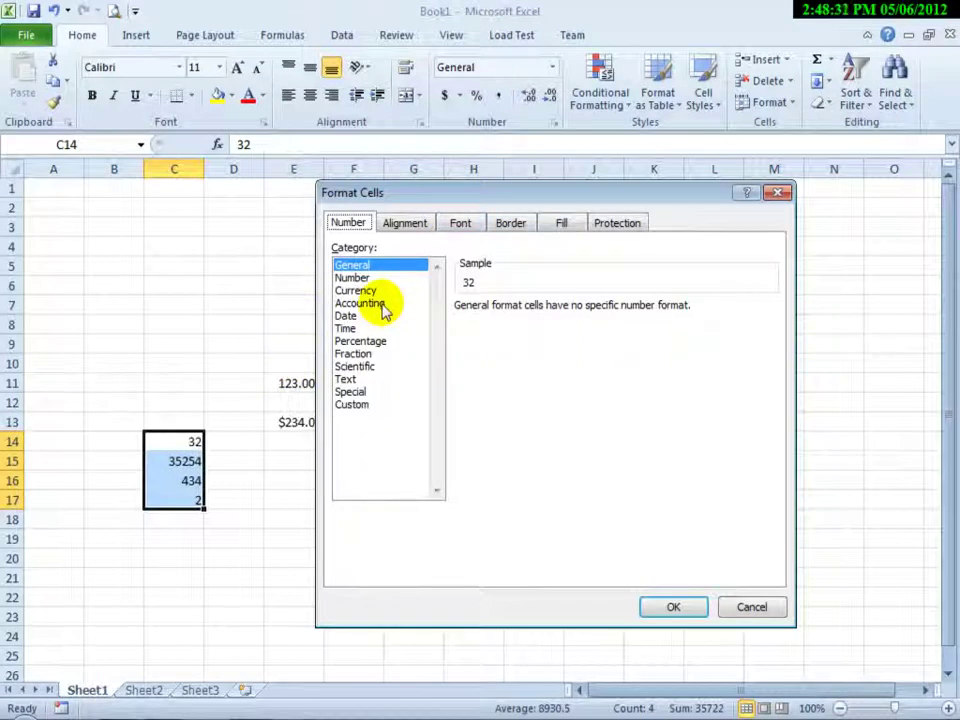
left_click(374, 304)
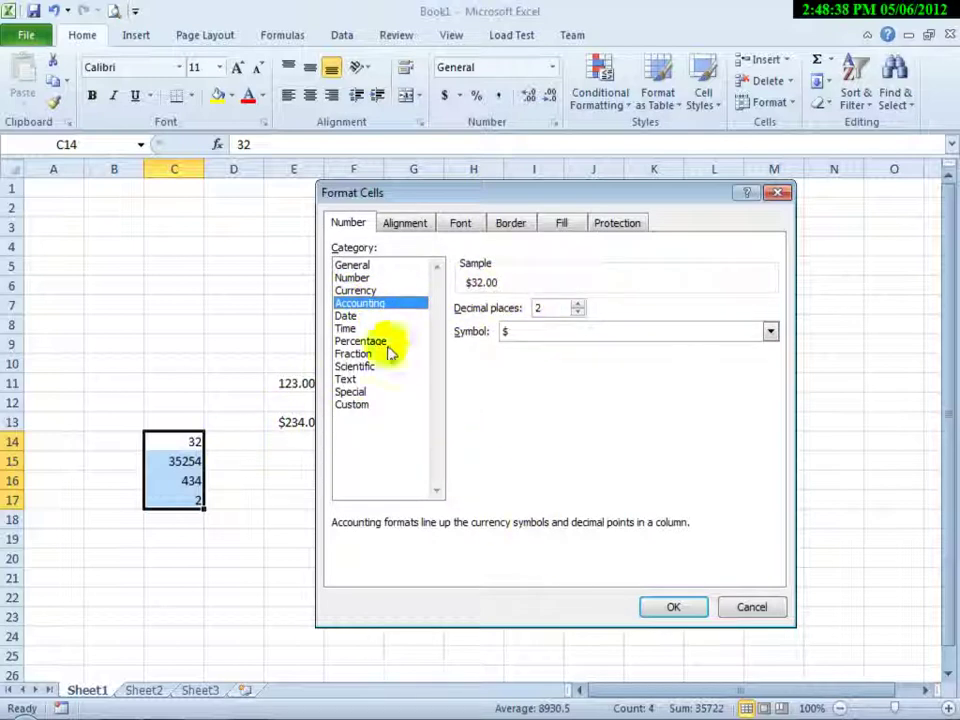
left_click(668, 608)
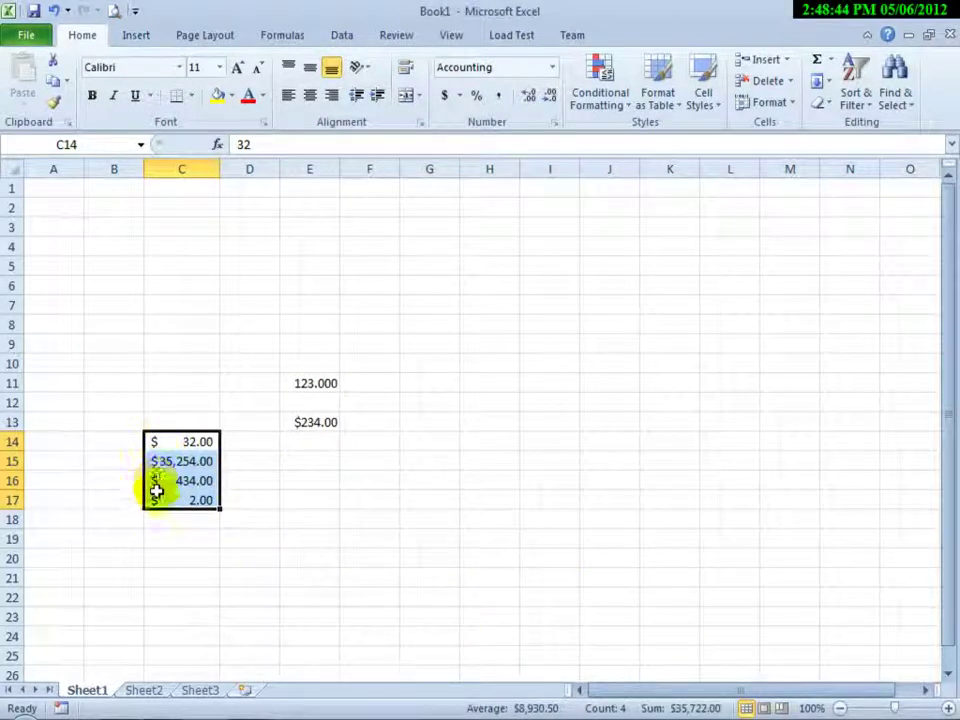
- Widen column C so the Accounting dollar amounts display in full
left_click(302, 474)
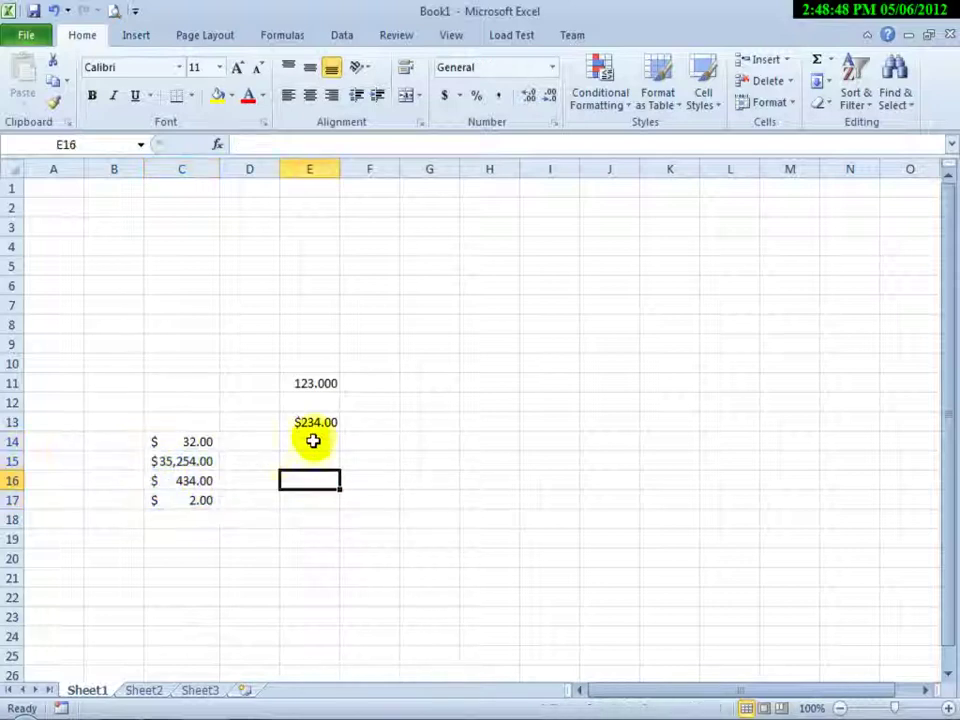
left_click(316, 440)
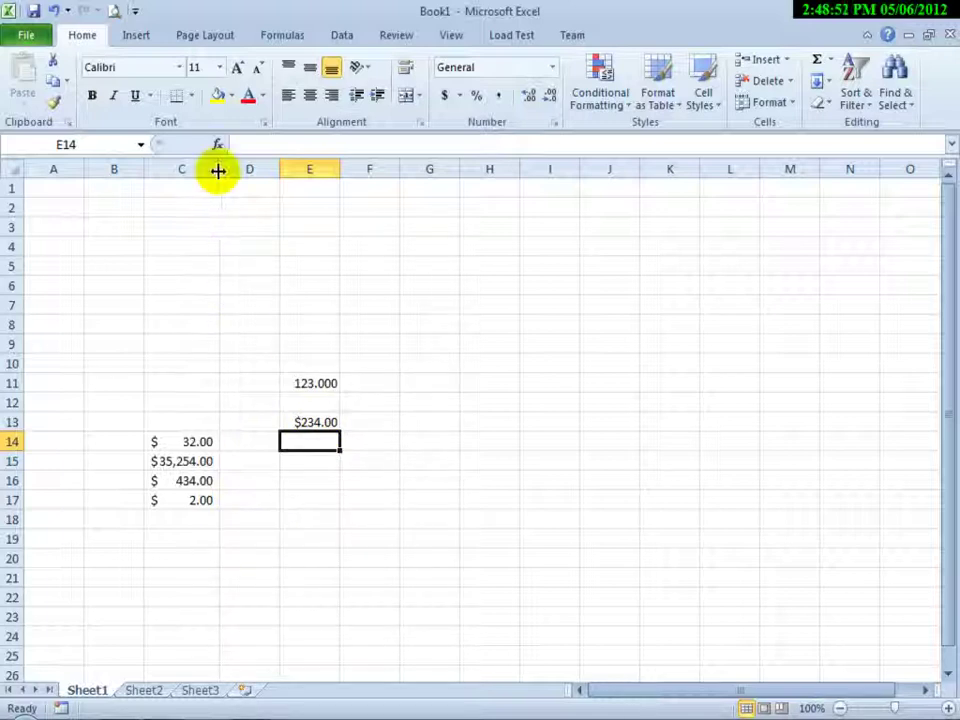
left_click_drag(219, 169, 238, 169)
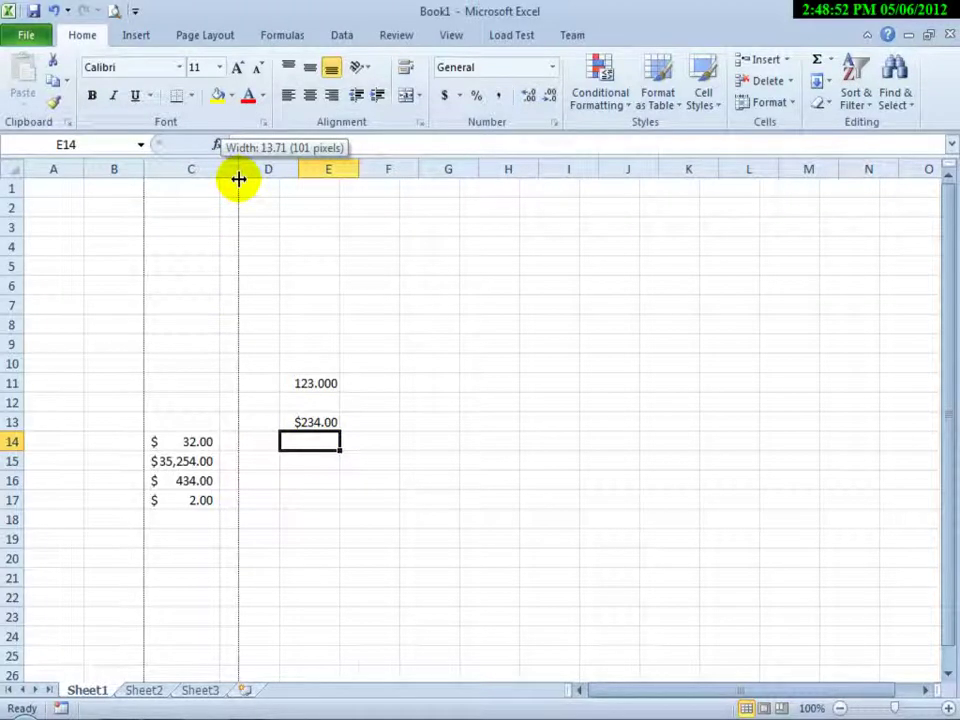
- Enter 345, 354534, 34 and 4 into C21 through C24
left_click(185, 572)
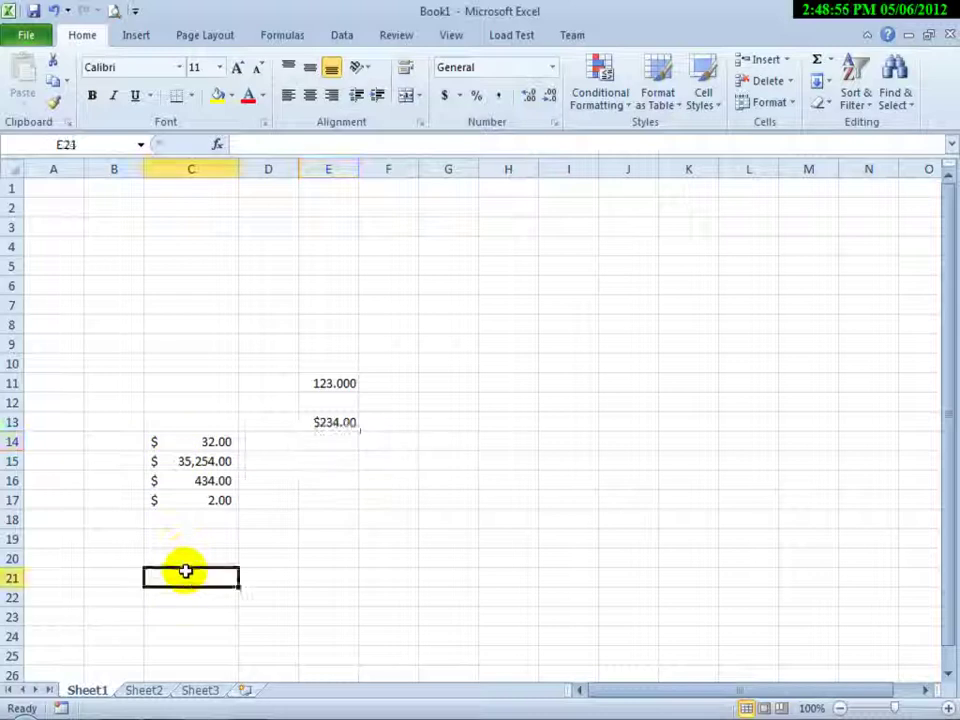
type("34")
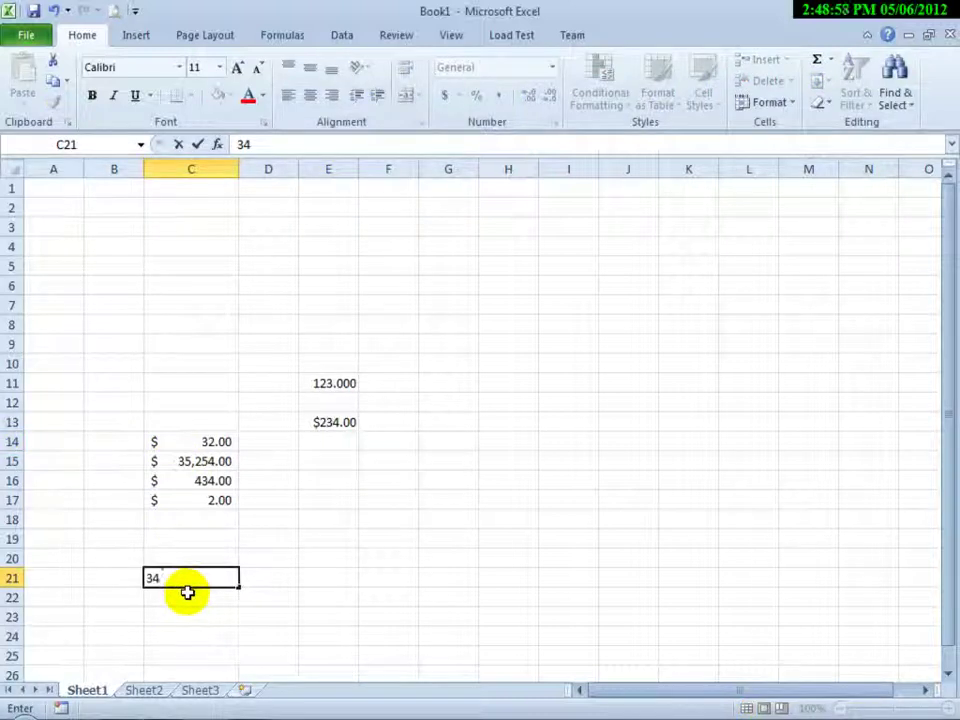
left_click(188, 594)
type("354534")
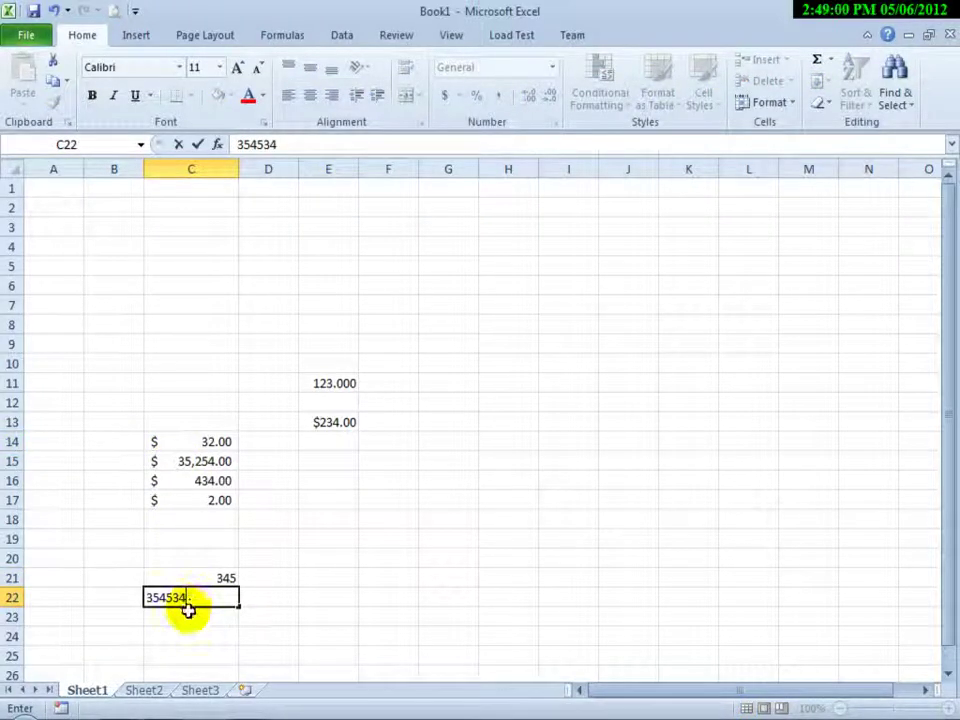
left_click(190, 614)
type("34")
key("Return")
type("4")
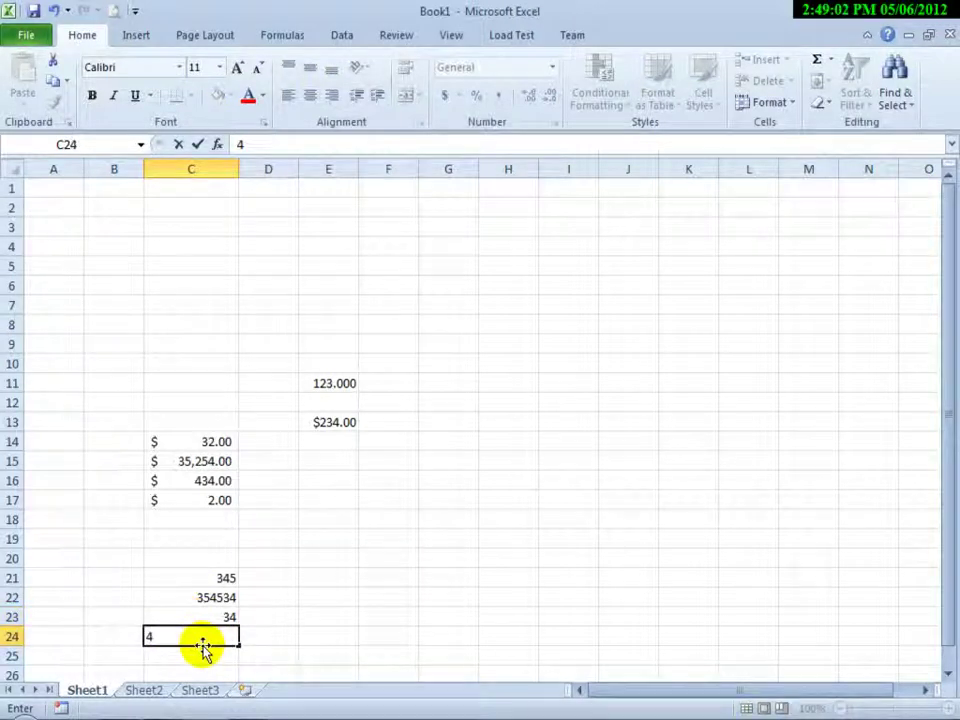
key("Return")
- Select C21:C24 and choose the Currency category in Format Cells
left_click_drag(208, 578, 208, 630)
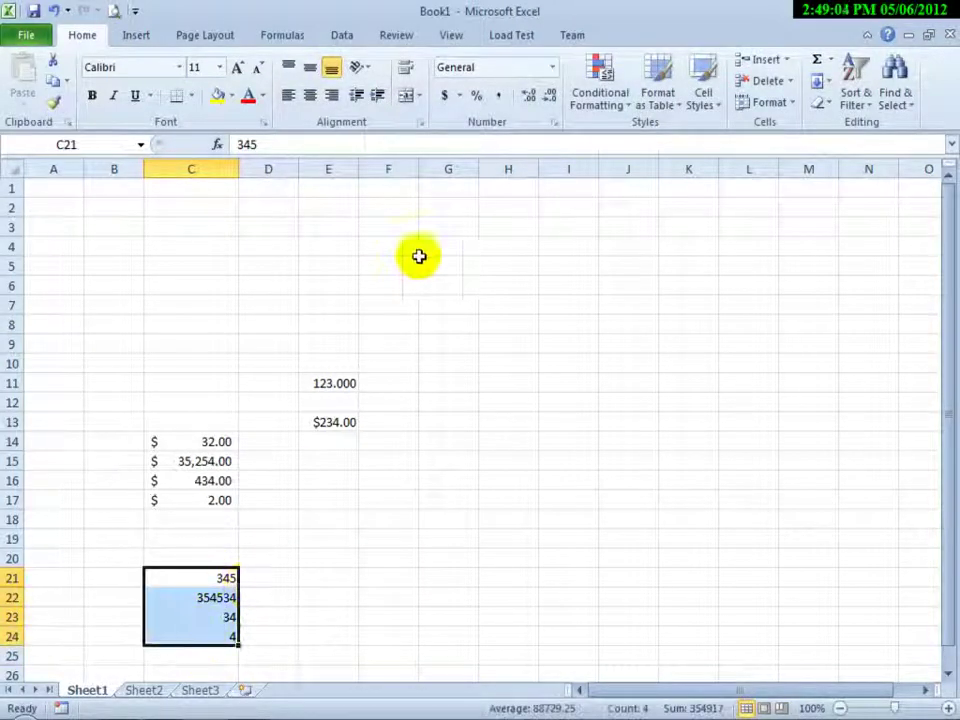
right_click(205, 597)
left_click(253, 521)
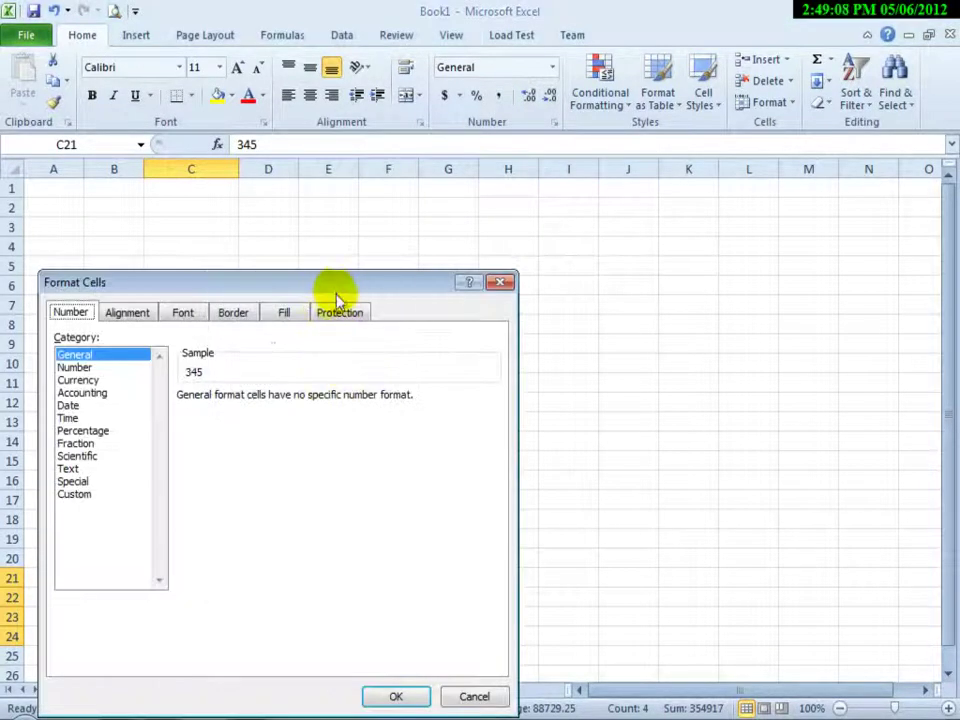
left_click_drag(337, 290, 647, 180)
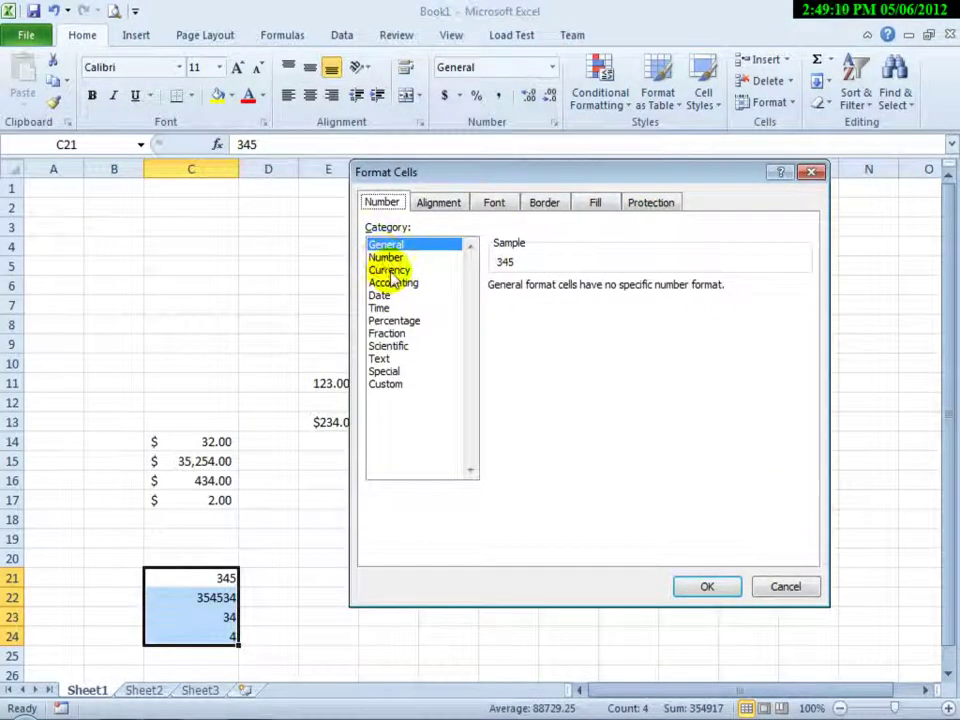
left_click(391, 271)
- Apply Currency so C21:C24 read $345.00, $354,534.00, $34.00 and $4.00
left_click(701, 587)
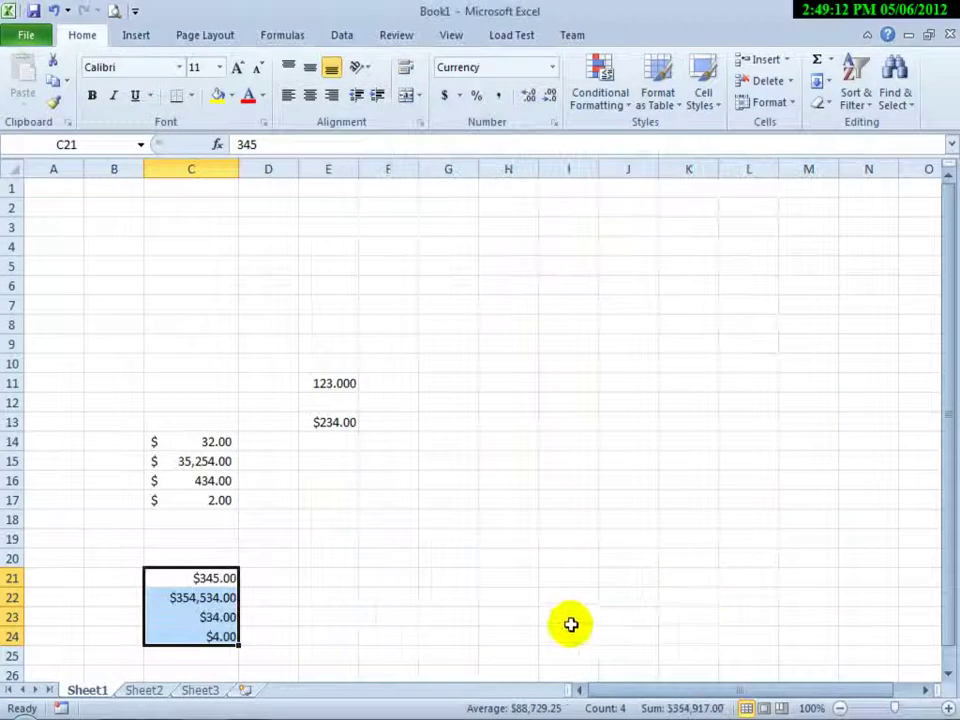
left_click(380, 634)
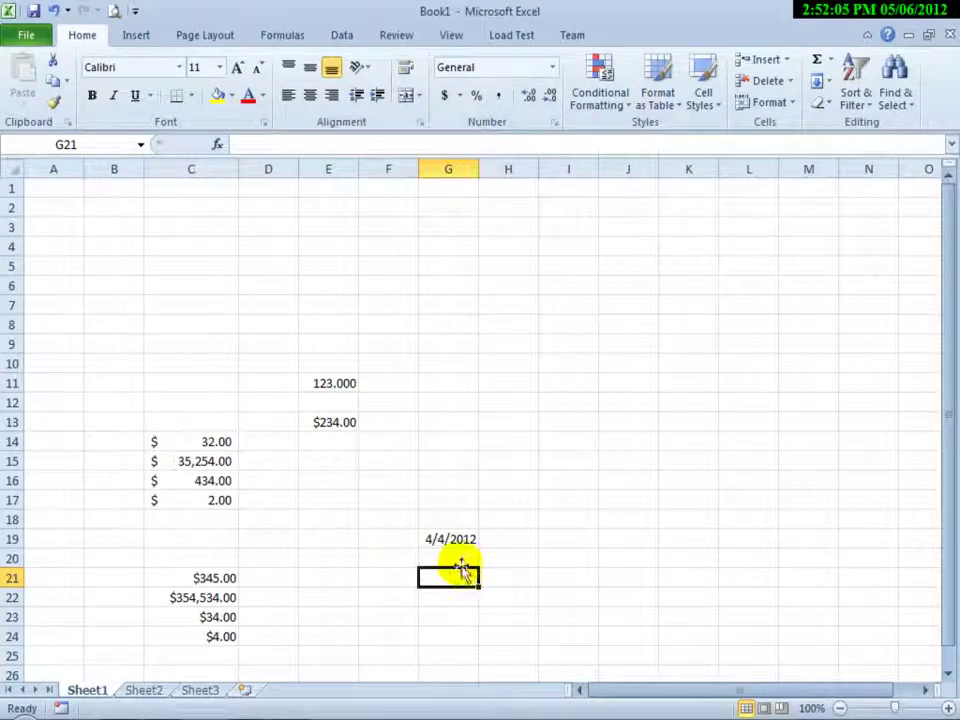
- Format G19 with the long weekday date style, reading Wednesday, April 04, 2012
right_click(461, 539)
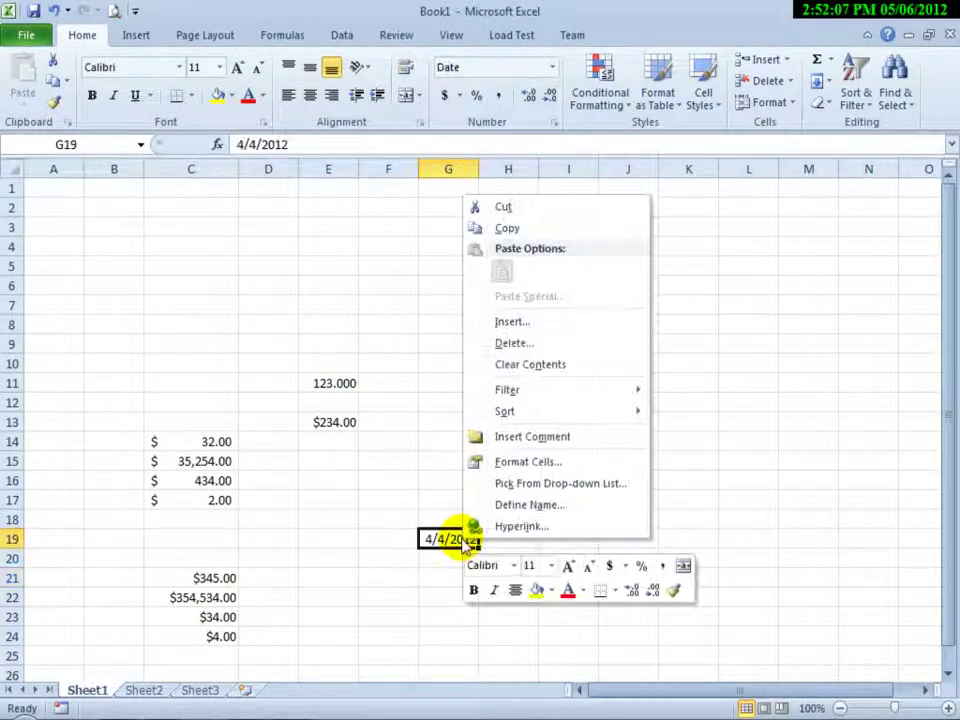
left_click(508, 464)
left_click_drag(435, 244, 758, 131)
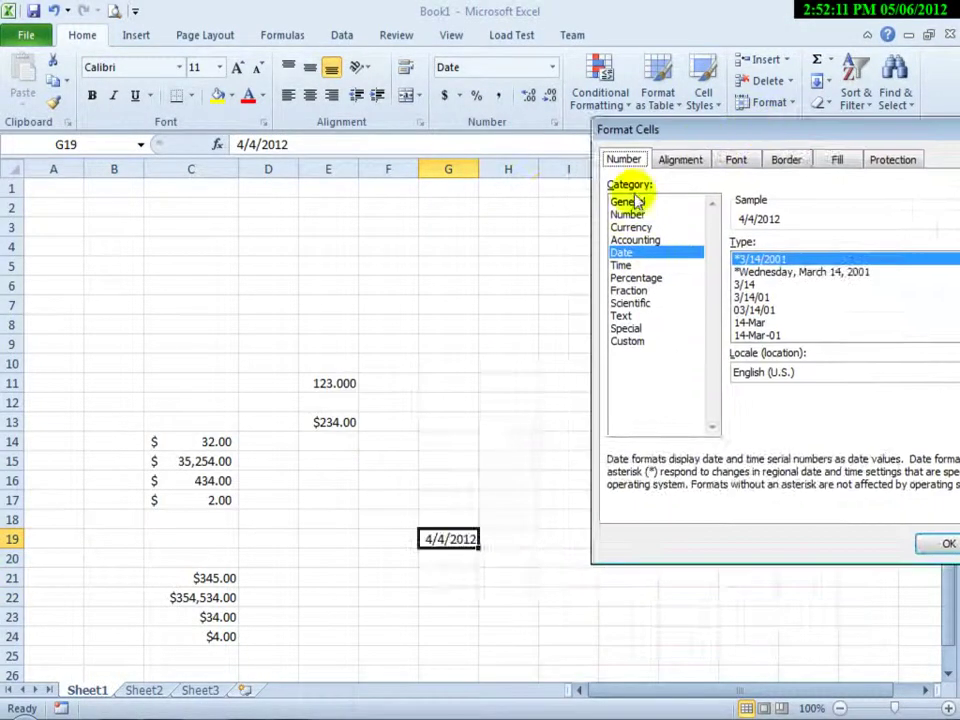
left_click_drag(726, 137, 565, 69)
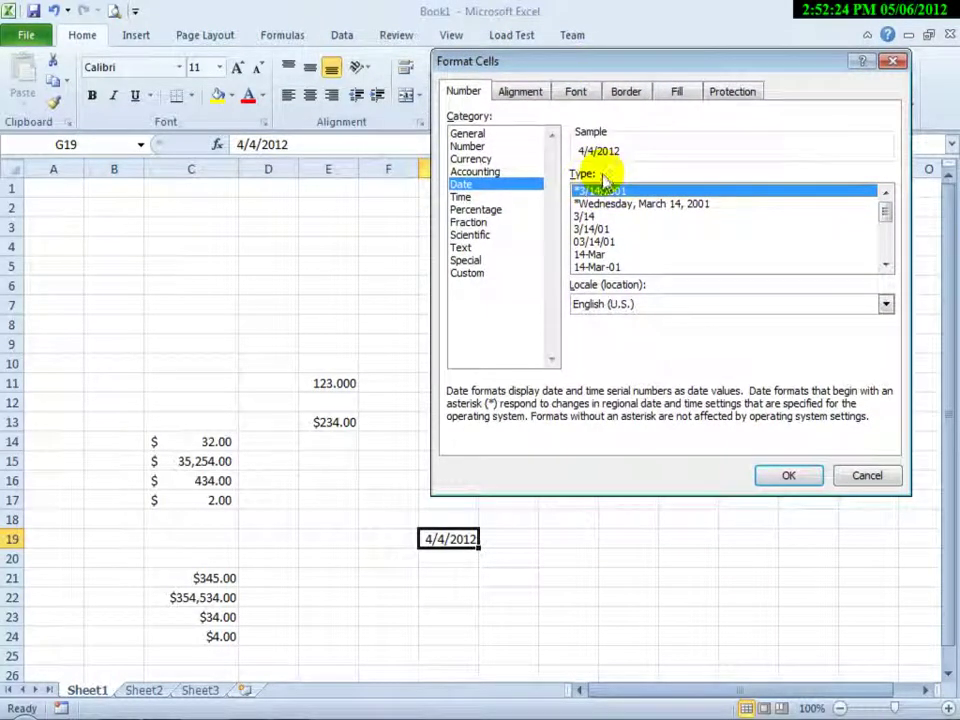
left_click(600, 205)
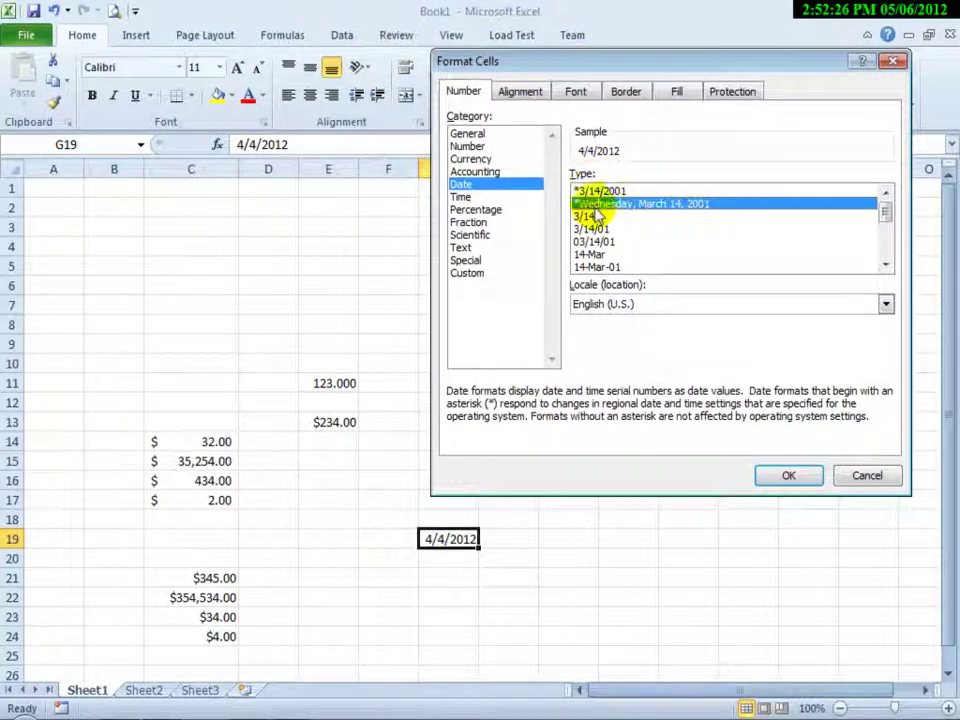
left_click(602, 217)
left_click(603, 206)
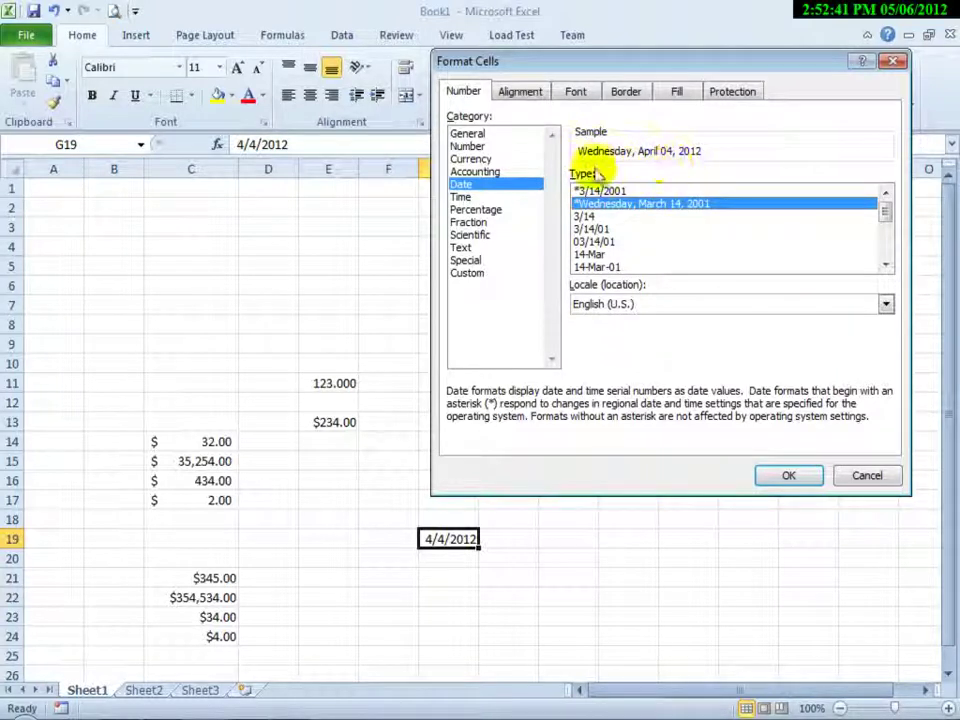
left_click(785, 477)
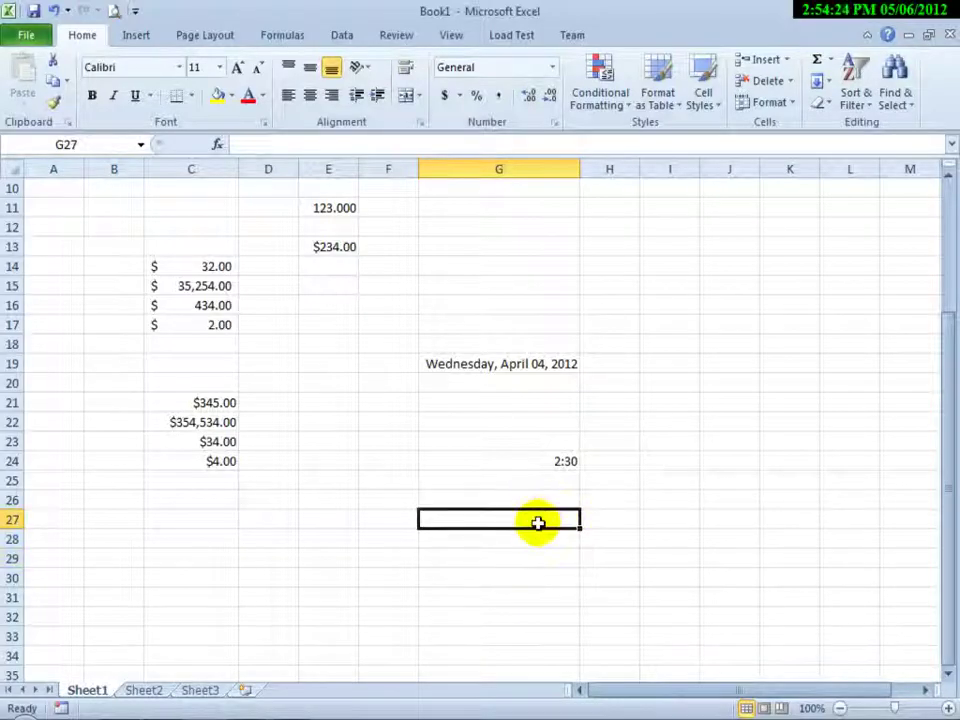
- Open Format Cells for the time in G24 and switch to the Time category
right_click(556, 463)
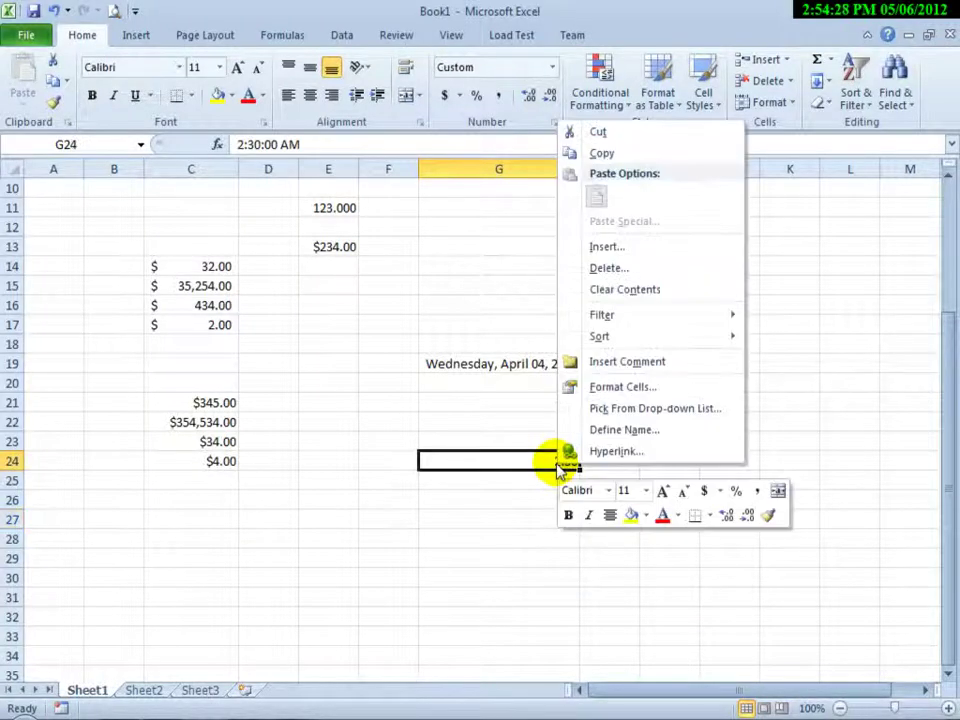
left_click(620, 387)
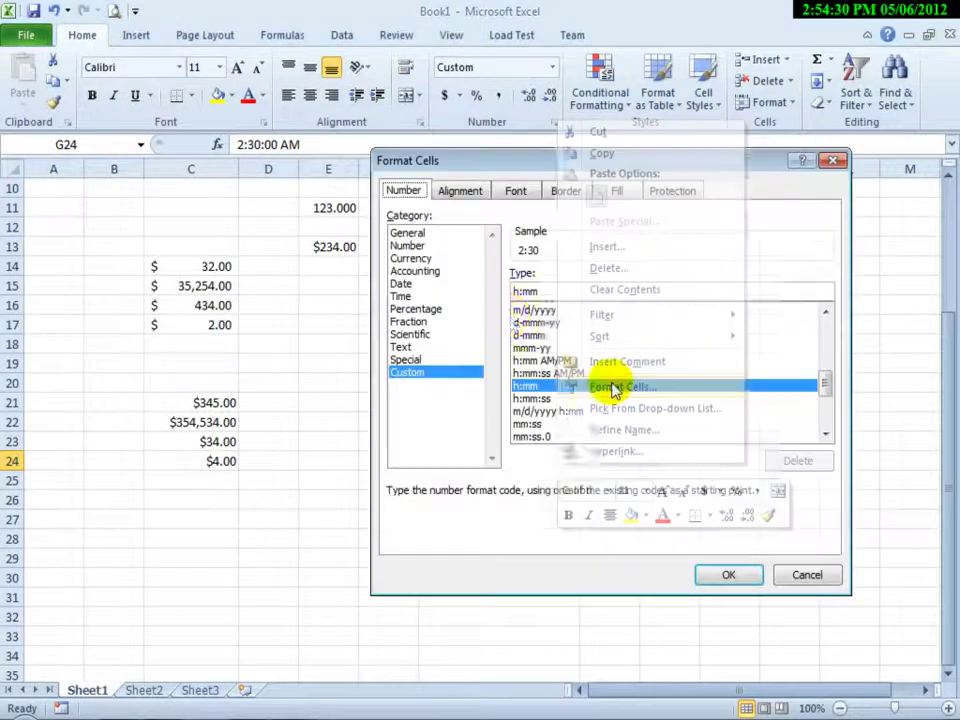
left_click_drag(505, 170, 138, 35)
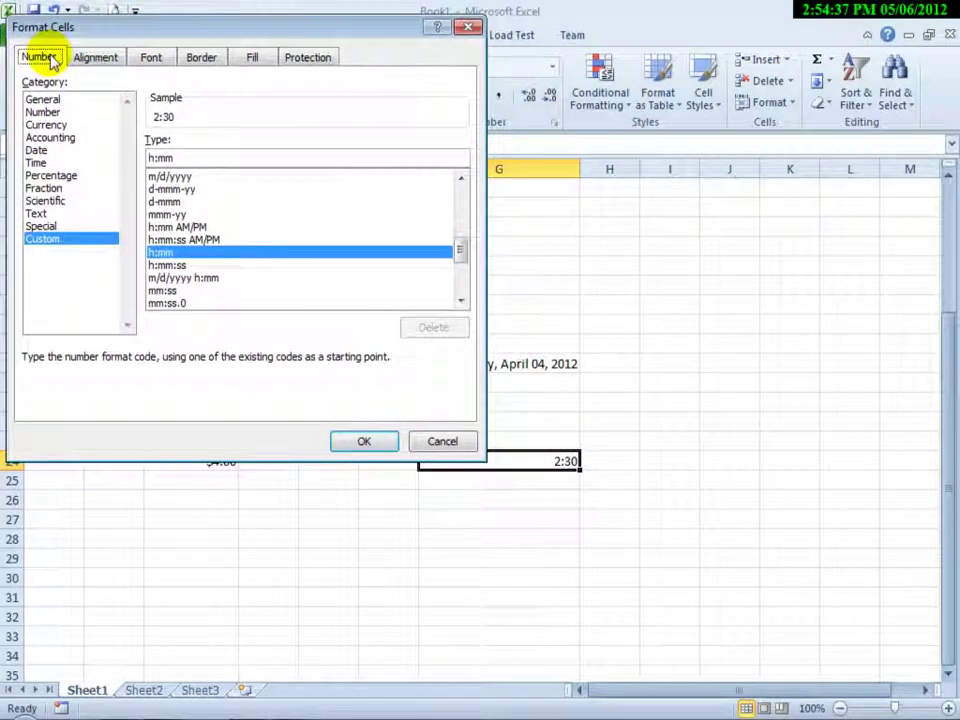
left_click(36, 163)
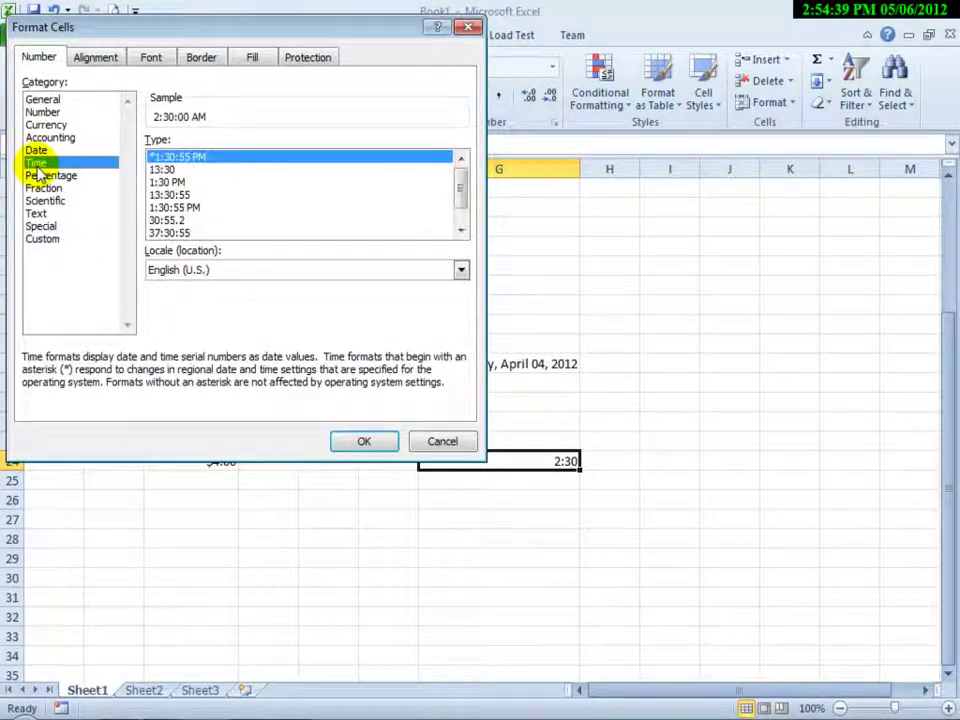
- Compare time styles and apply 1:30 PM, so G24 reads 2:30 AM
left_click(162, 170)
left_click(162, 182)
left_click(166, 195)
left_click(172, 207)
left_click(168, 182)
left_click(178, 208)
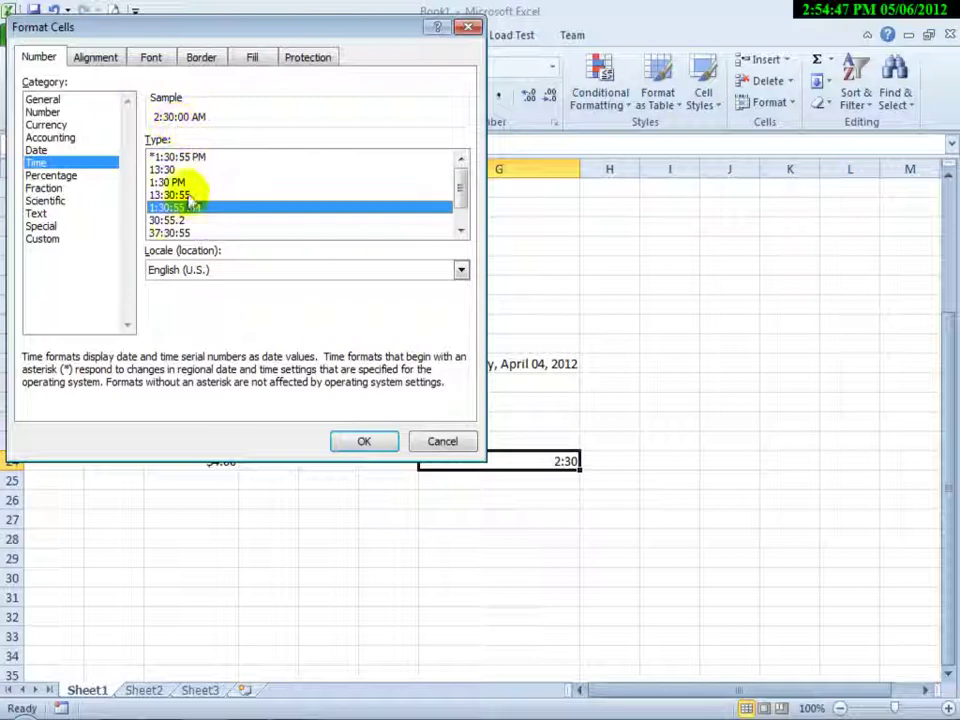
left_click(184, 195)
left_click(162, 182)
left_click(156, 157)
left_click(168, 183)
left_click(360, 440)
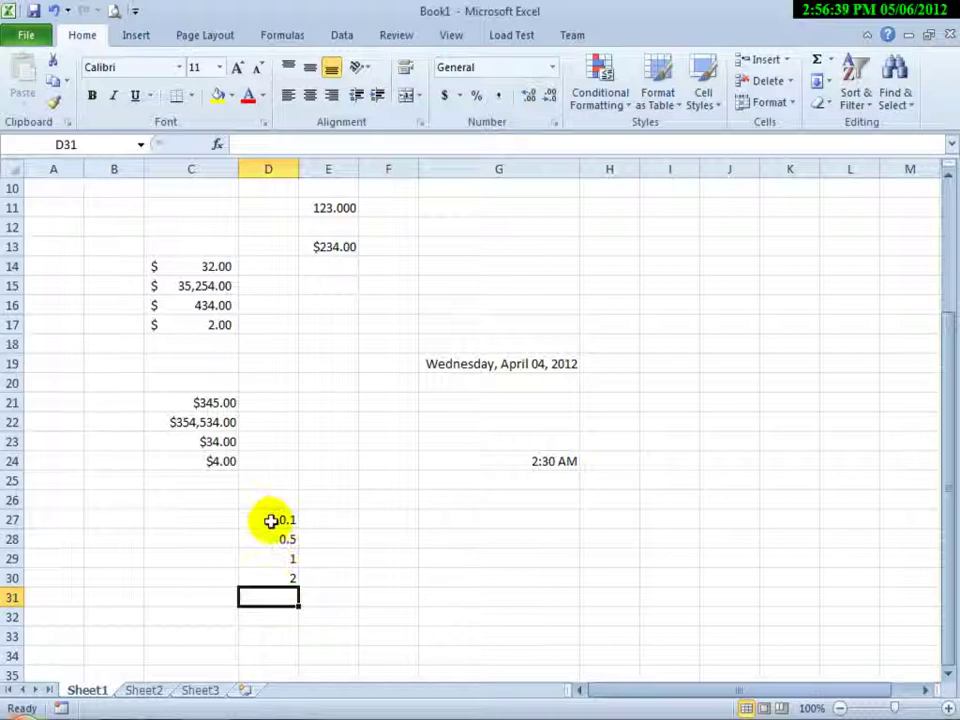
- Format D27:D30 as Percentage with 2 decimals, showing 10.00% through 200.00%
left_click_drag(270, 519, 270, 570)
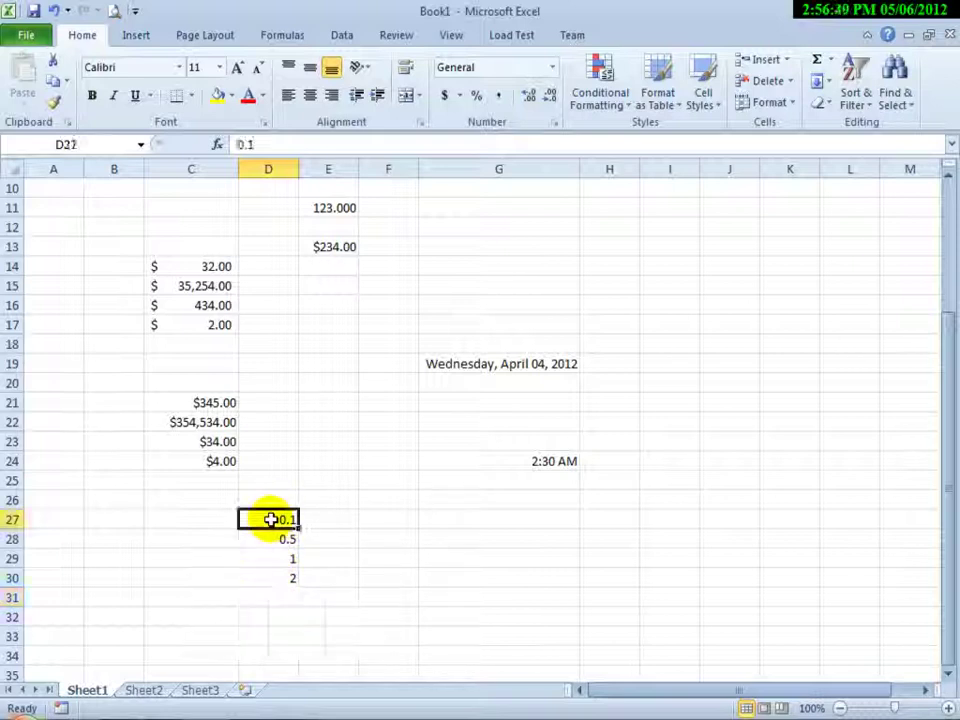
right_click(270, 572)
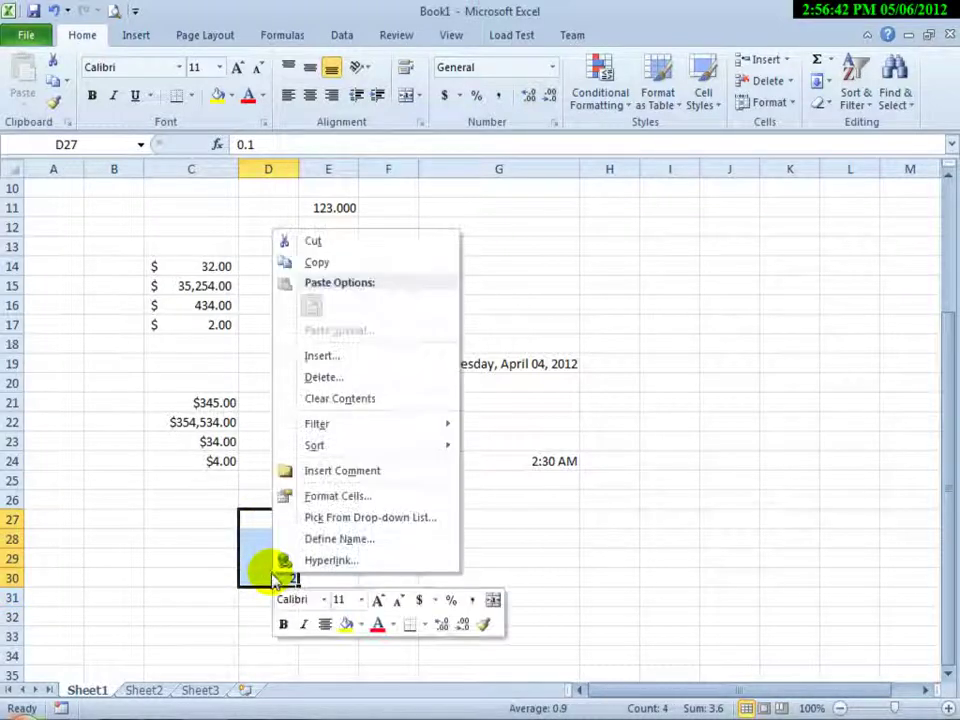
left_click(340, 508)
left_click_drag(343, 285, 703, 155)
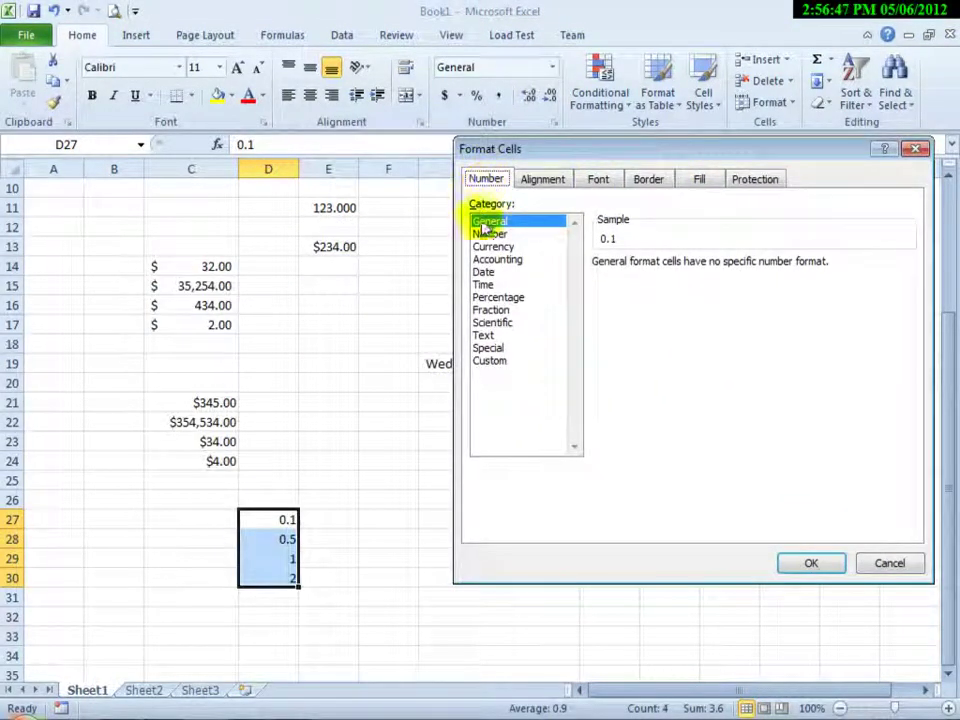
left_click(495, 298)
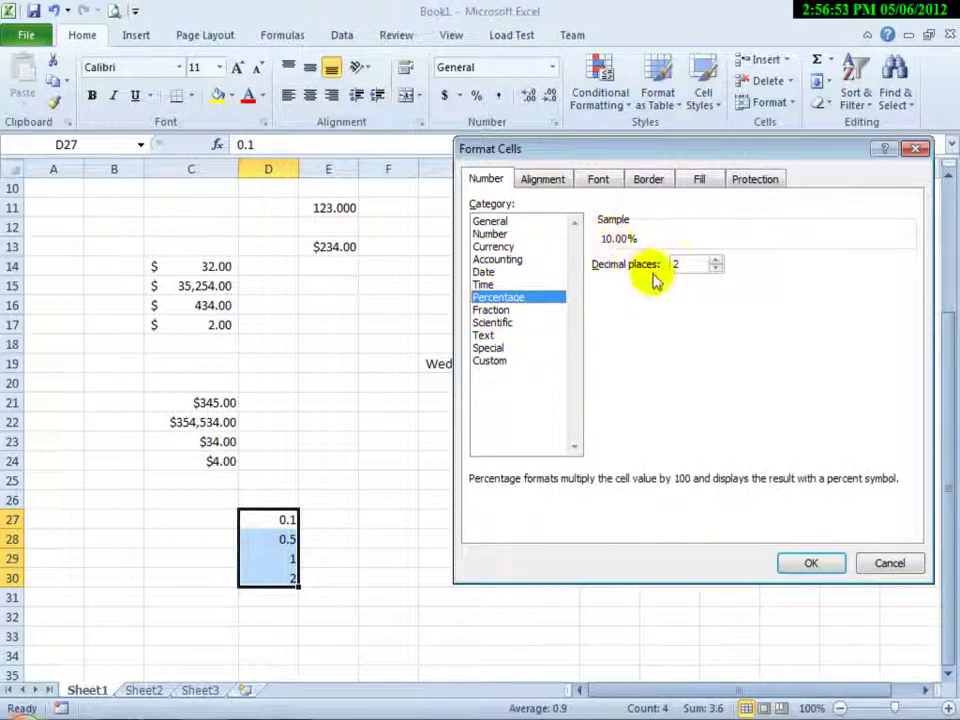
left_click(680, 264)
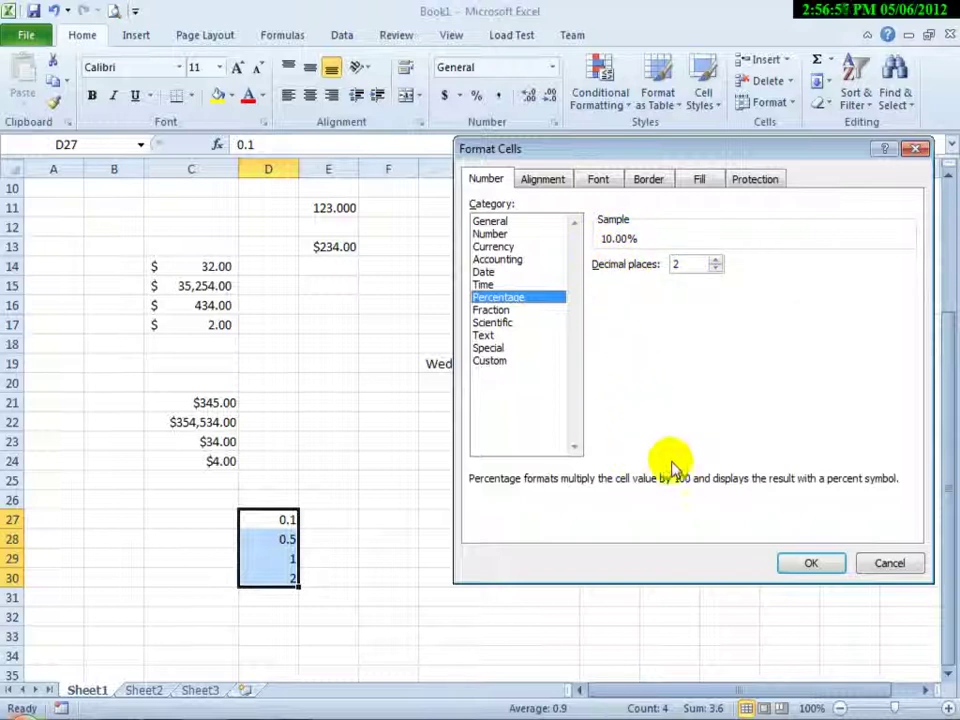
left_click(795, 566)
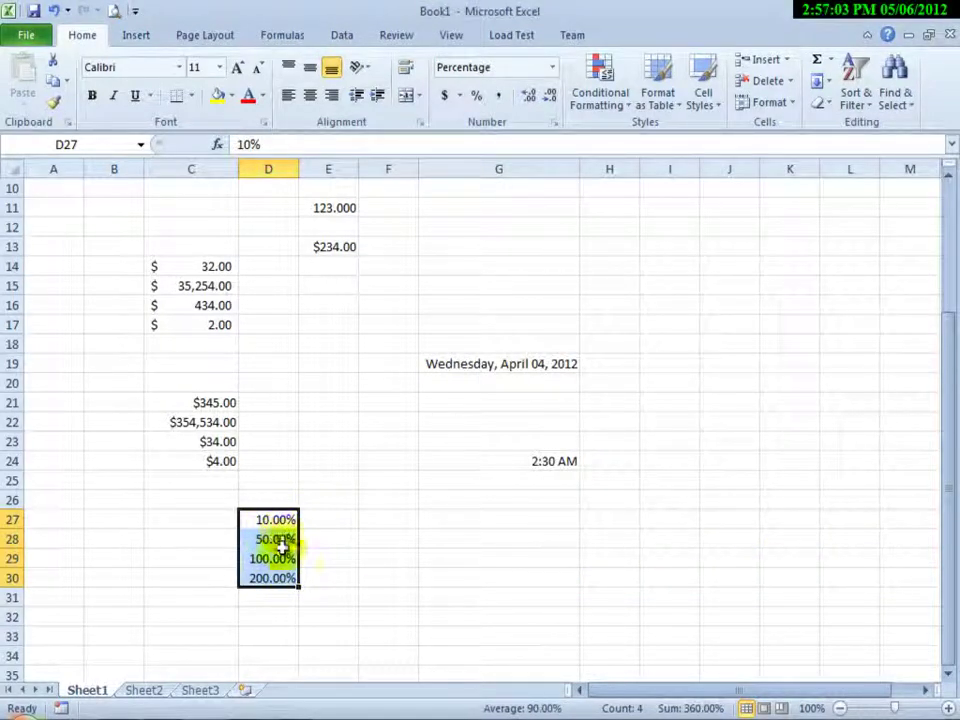
left_click(285, 597)
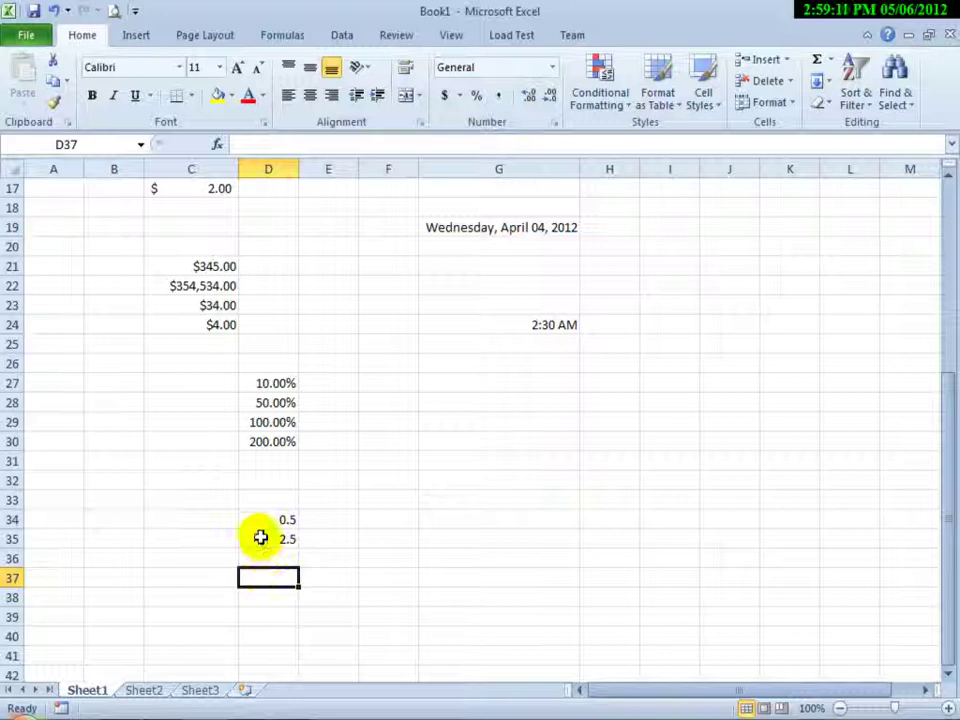
- Apply the Fraction (Up to one digit) format to D34:D35 so they show 1/2 and 2 1/2
left_click_drag(260, 516, 260, 537)
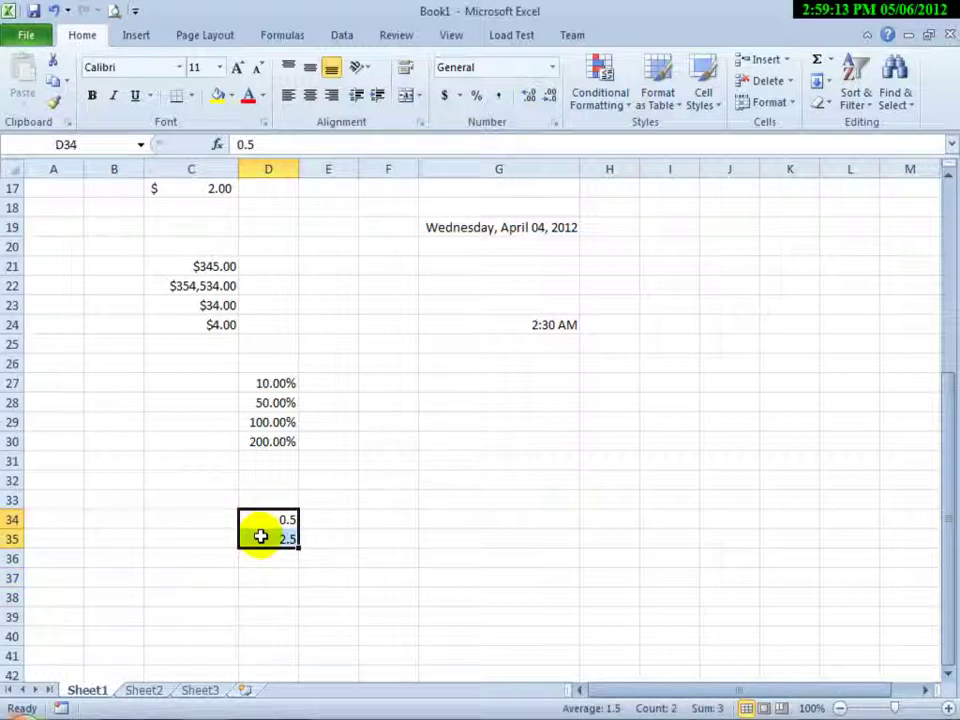
right_click(265, 540)
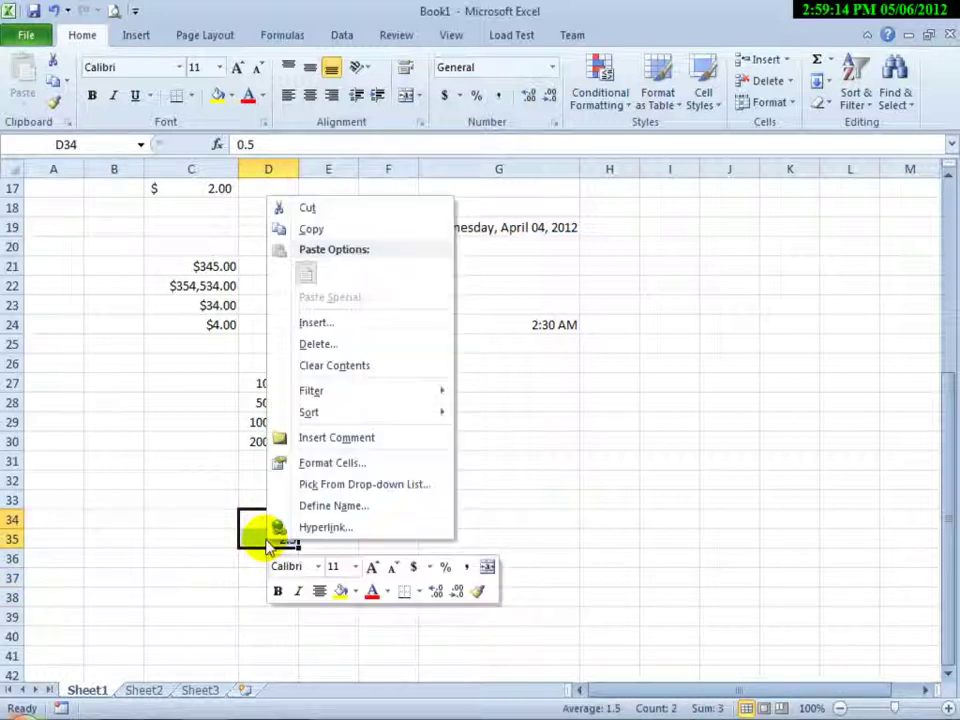
left_click(291, 462)
left_click_drag(298, 250, 624, 152)
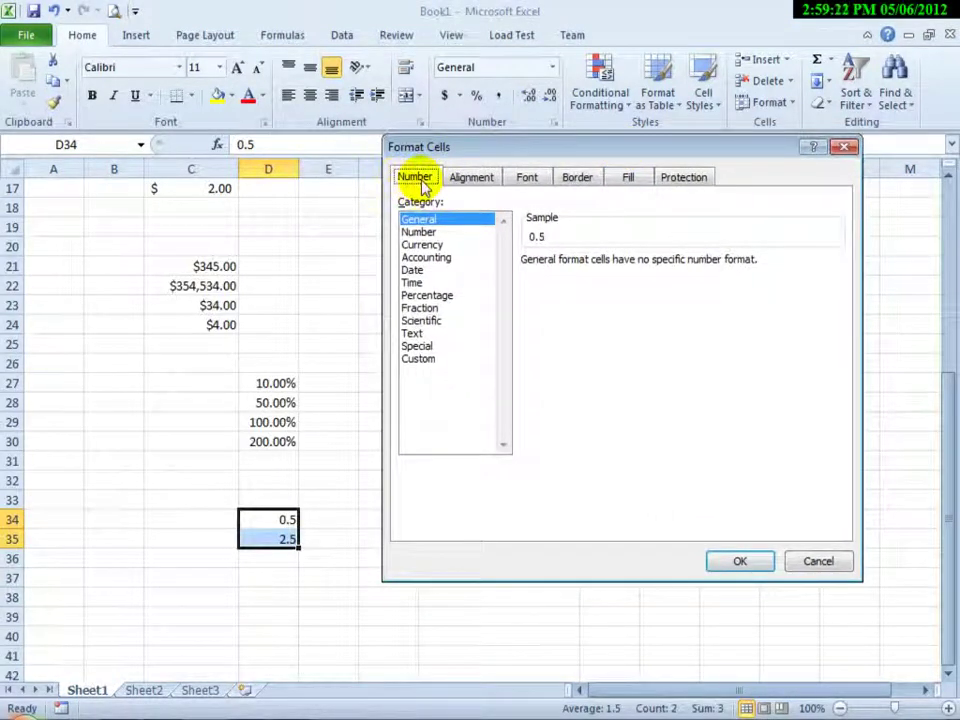
left_click(422, 308)
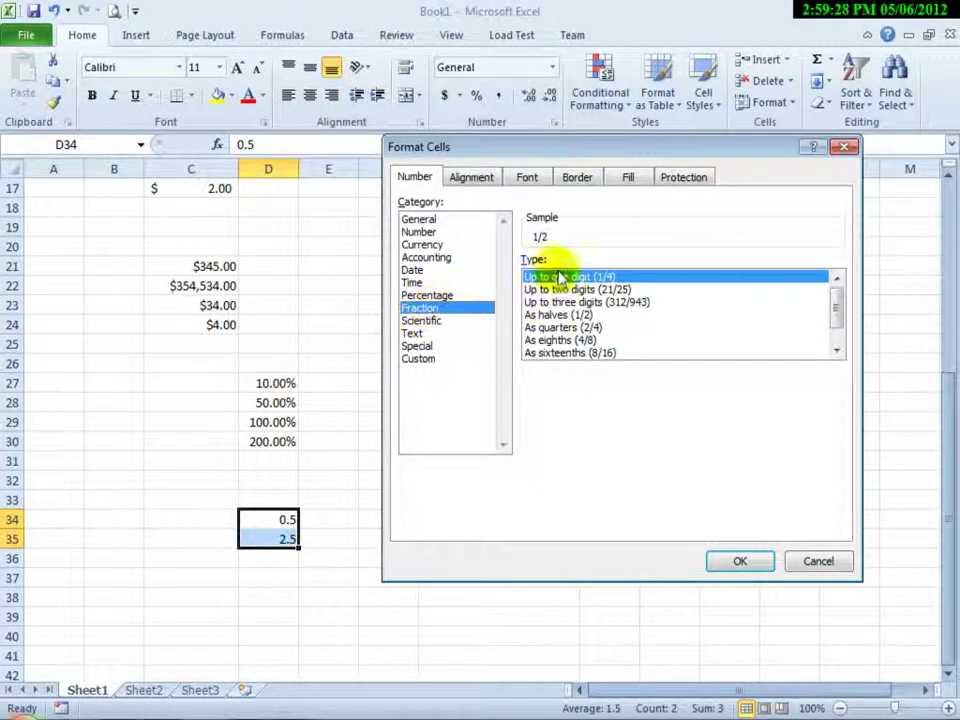
left_click(740, 562)
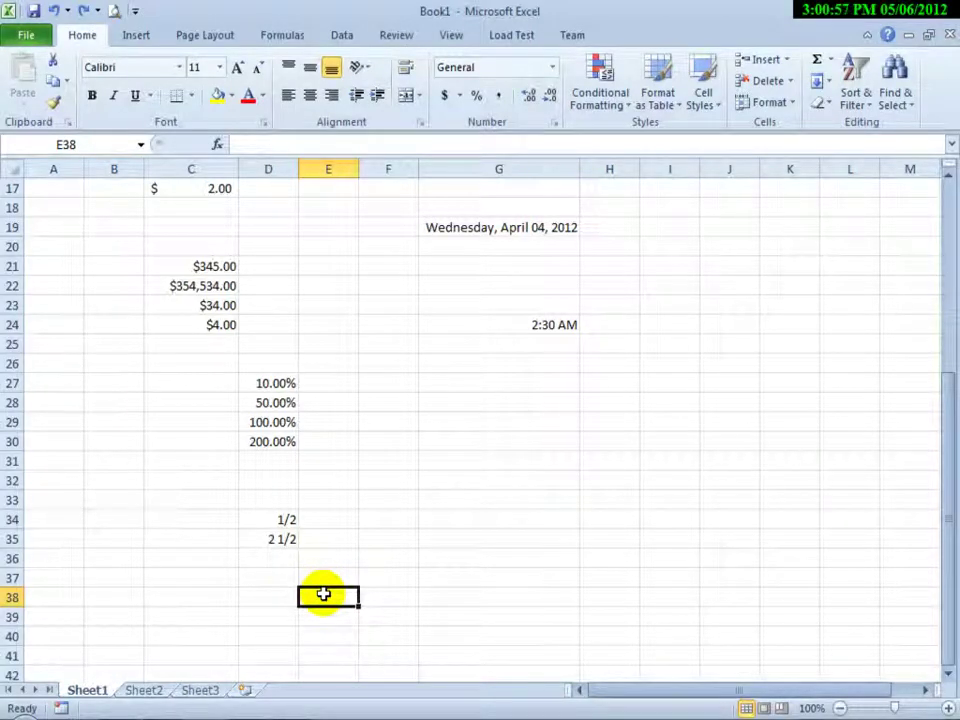
- Switch D34:D35 from Fraction to Text format so they display 0.5 and 2.5
left_click_drag(268, 521, 270, 540)
right_click(272, 541)
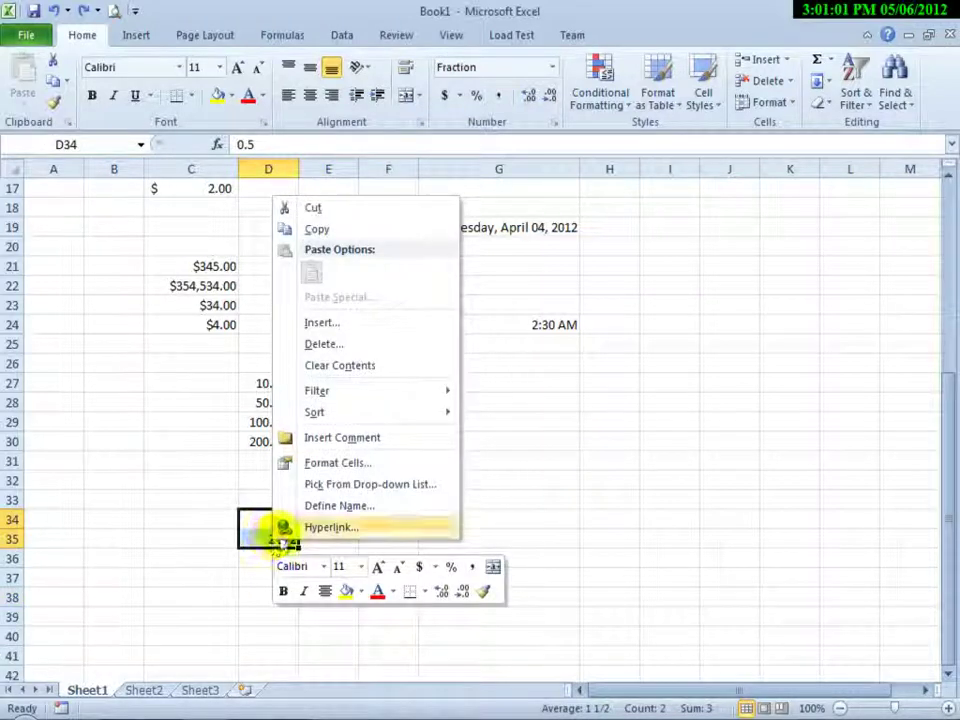
left_click(321, 462)
left_click_drag(375, 254, 690, 140)
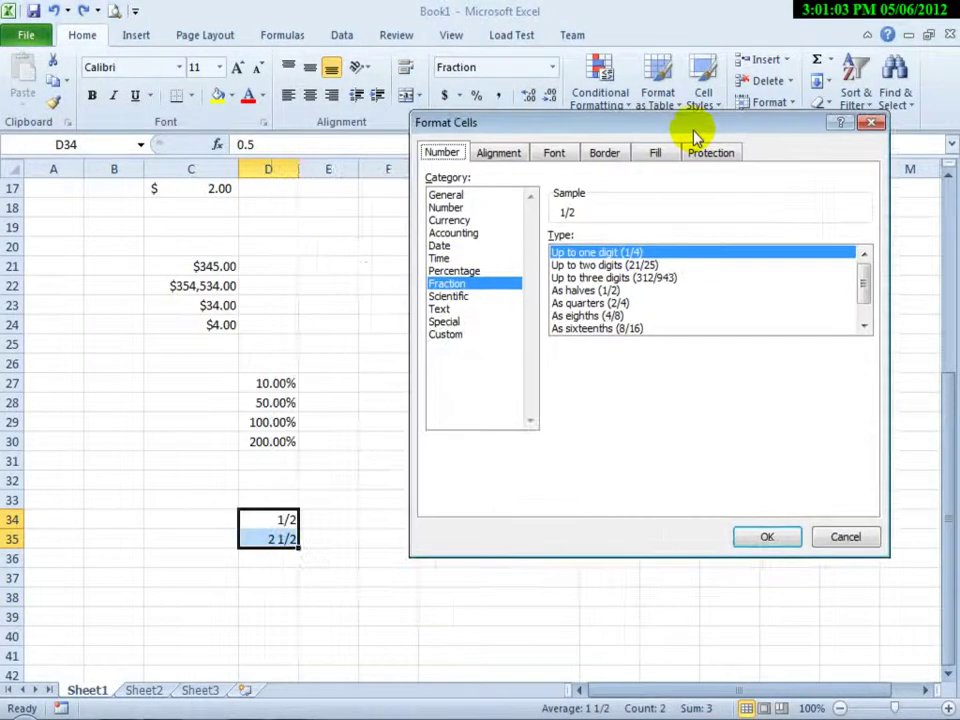
left_click(443, 156)
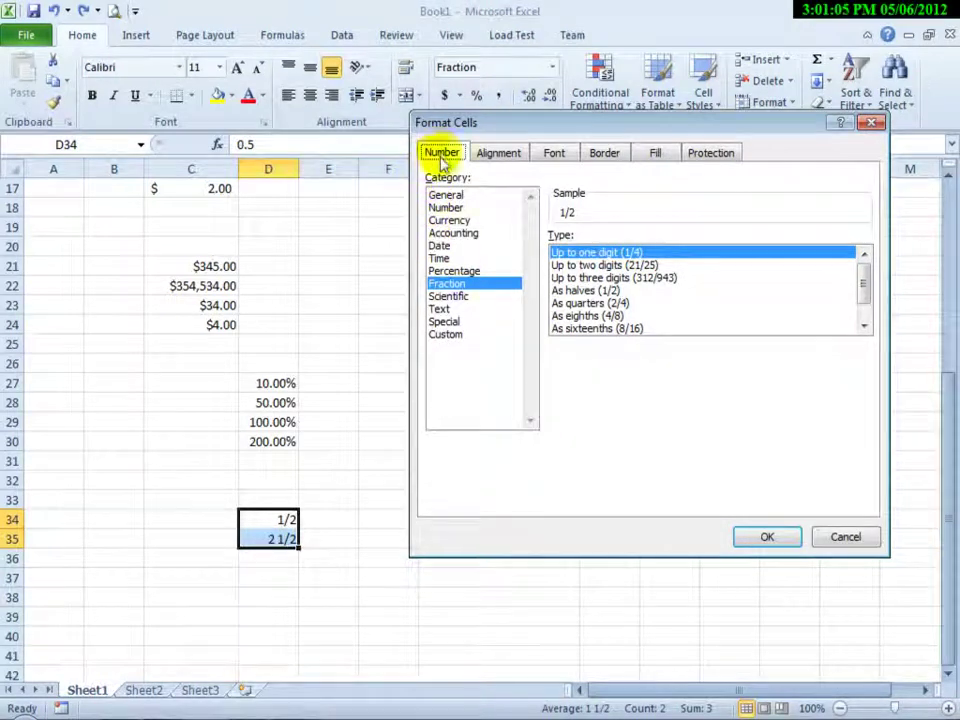
left_click(441, 309)
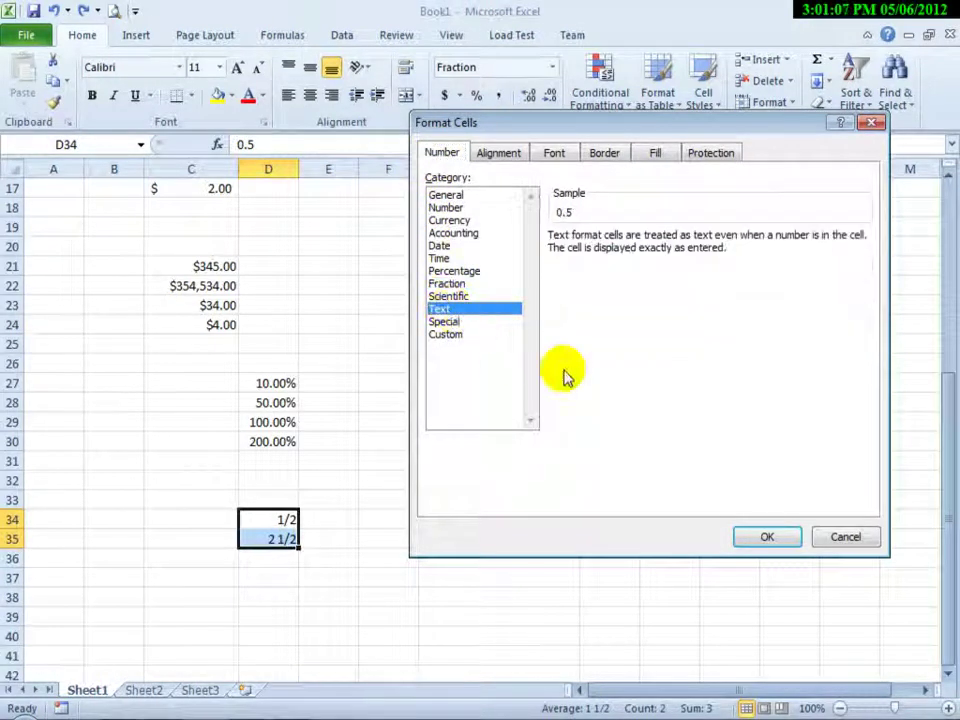
left_click(762, 538)
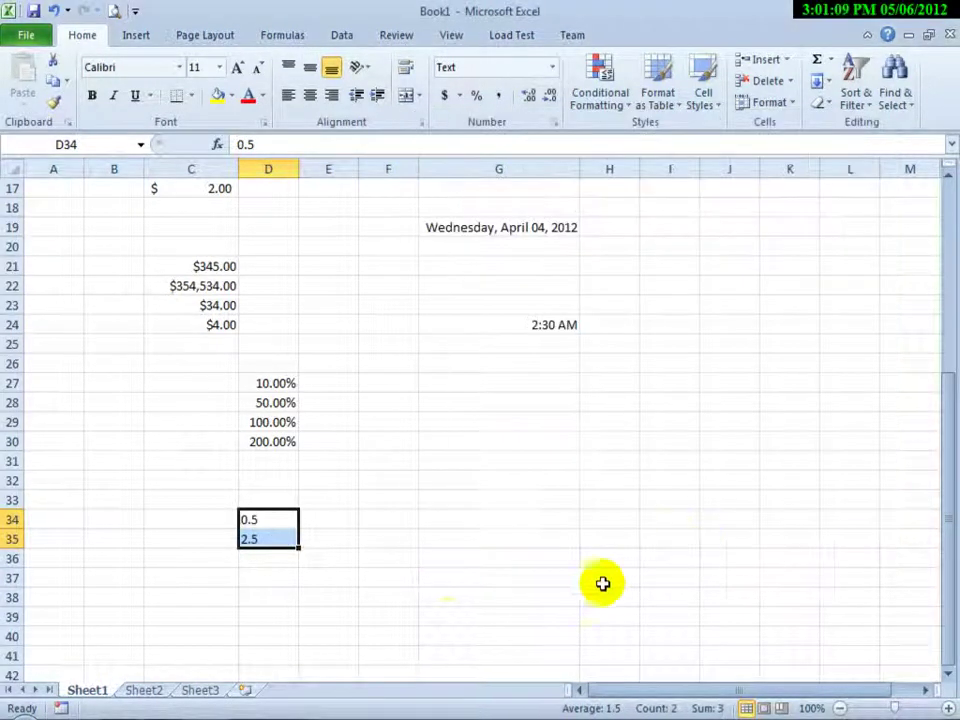
left_click(276, 578)
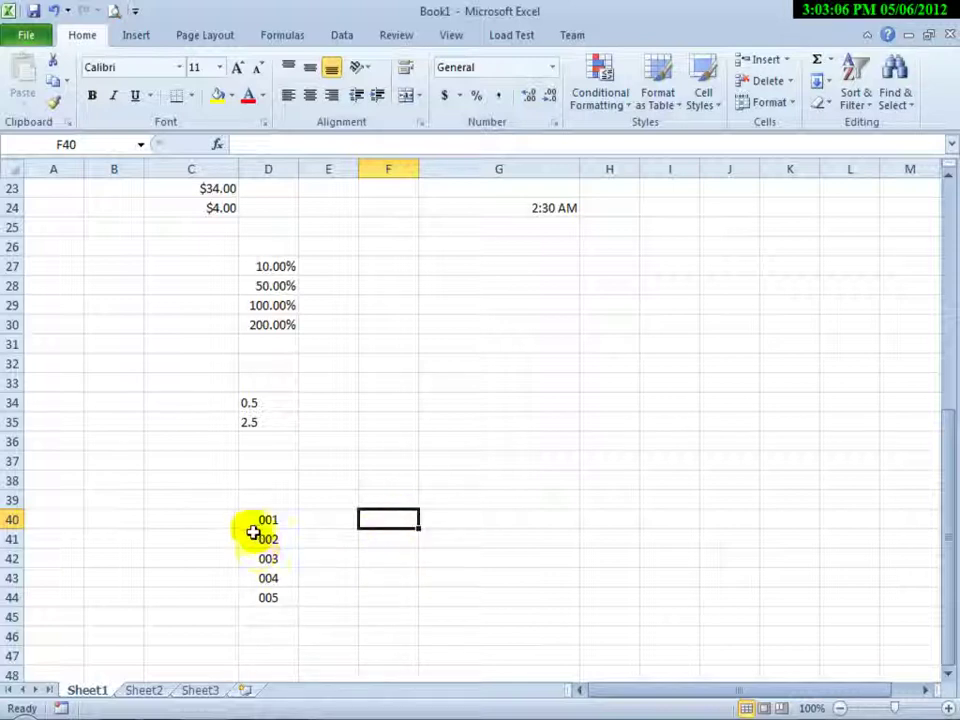
- Inspect the format of the zero-padded 001–005 values in column D, starting at D40
left_click(284, 521)
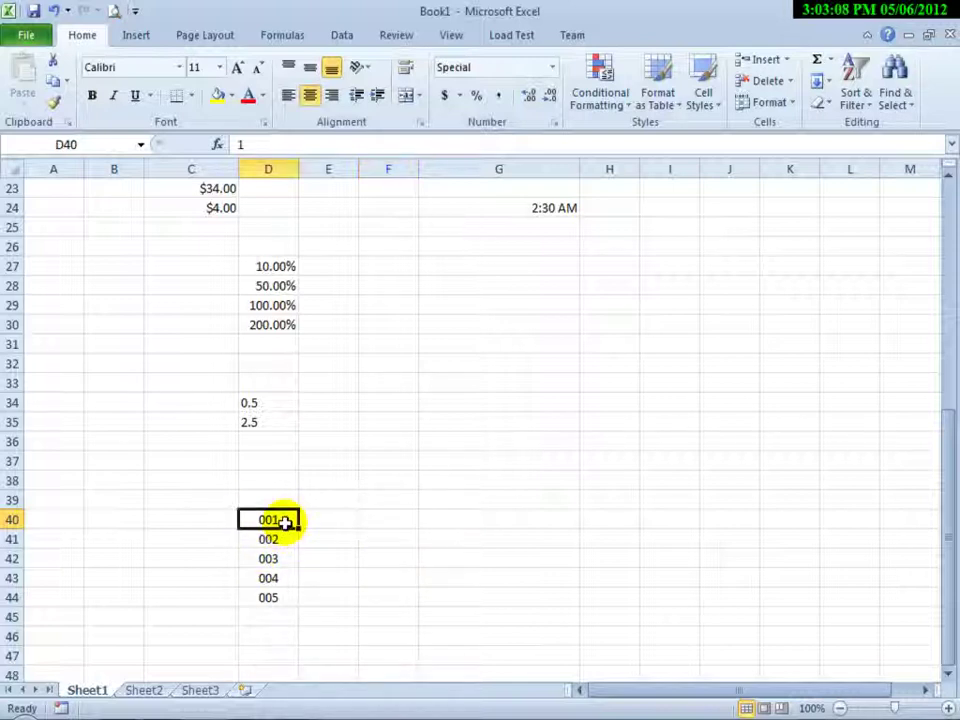
left_click(285, 537)
left_click(284, 522)
left_click(278, 544)
left_click(281, 598)
left_click(284, 562)
left_click(290, 523)
- Enter 001 in E40, which shows as 1 under General format
left_click(332, 524)
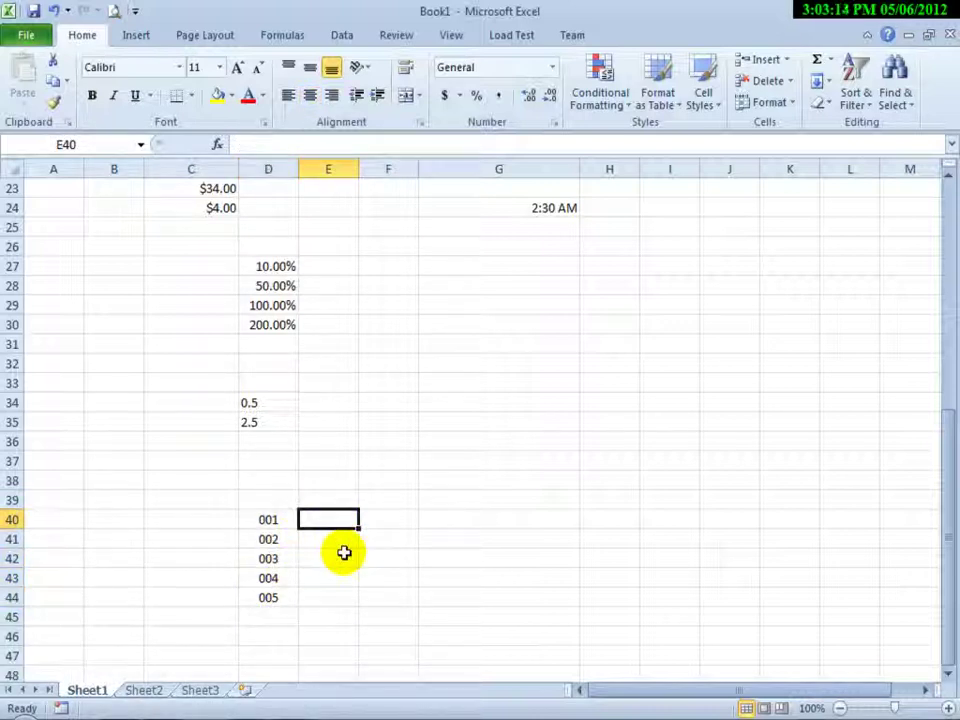
type("001")
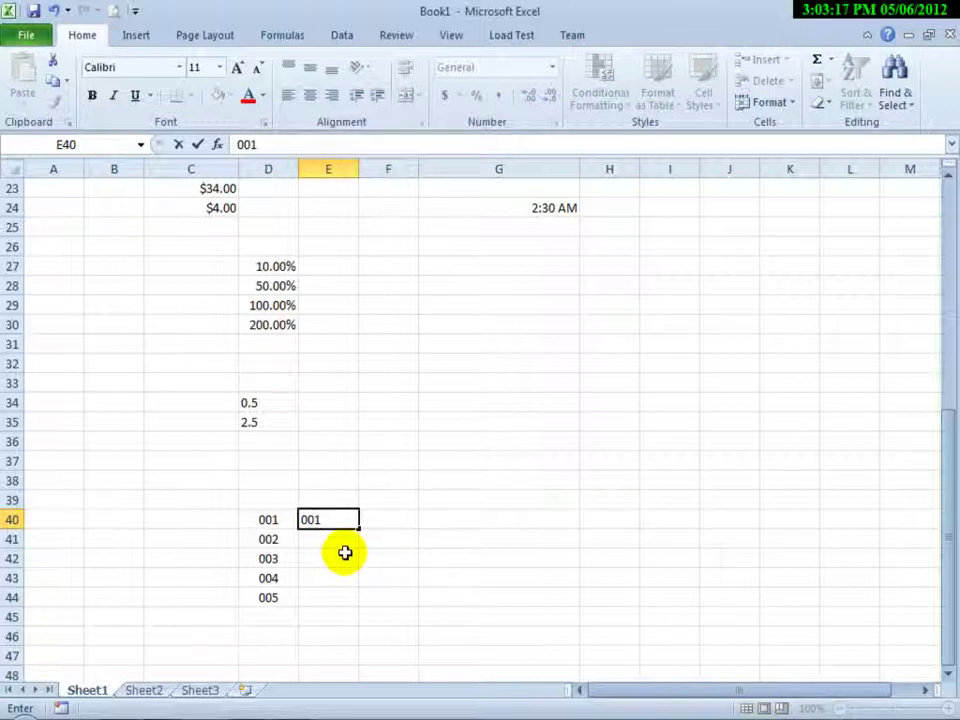
key("Return")
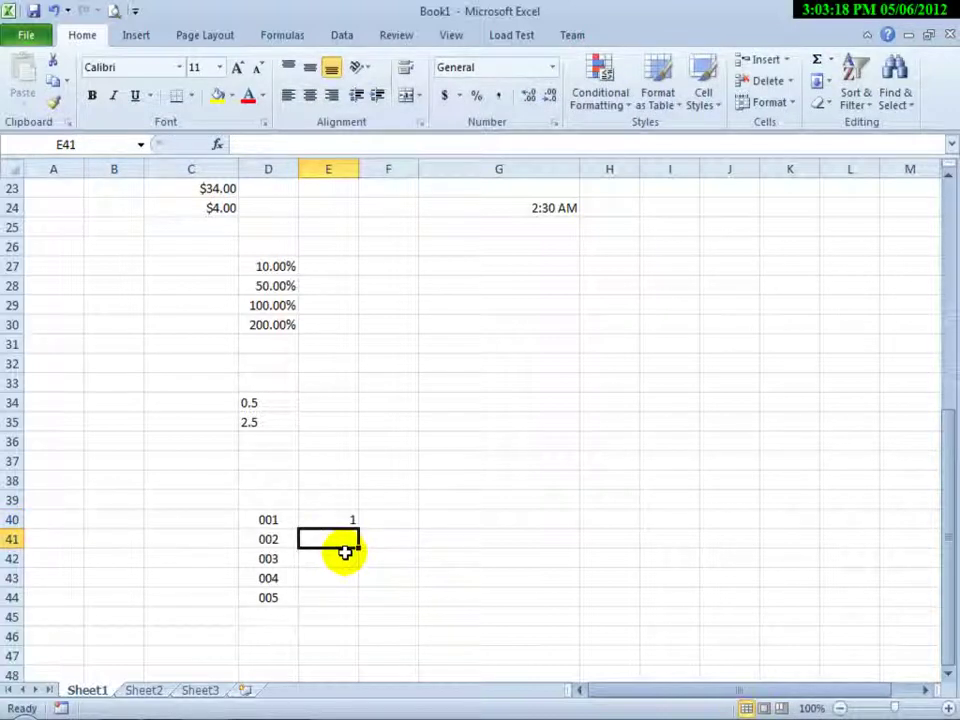
left_click(334, 523)
left_click(335, 533)
left_click(336, 521)
left_click(332, 541)
left_click(336, 521)
left_click(336, 540)
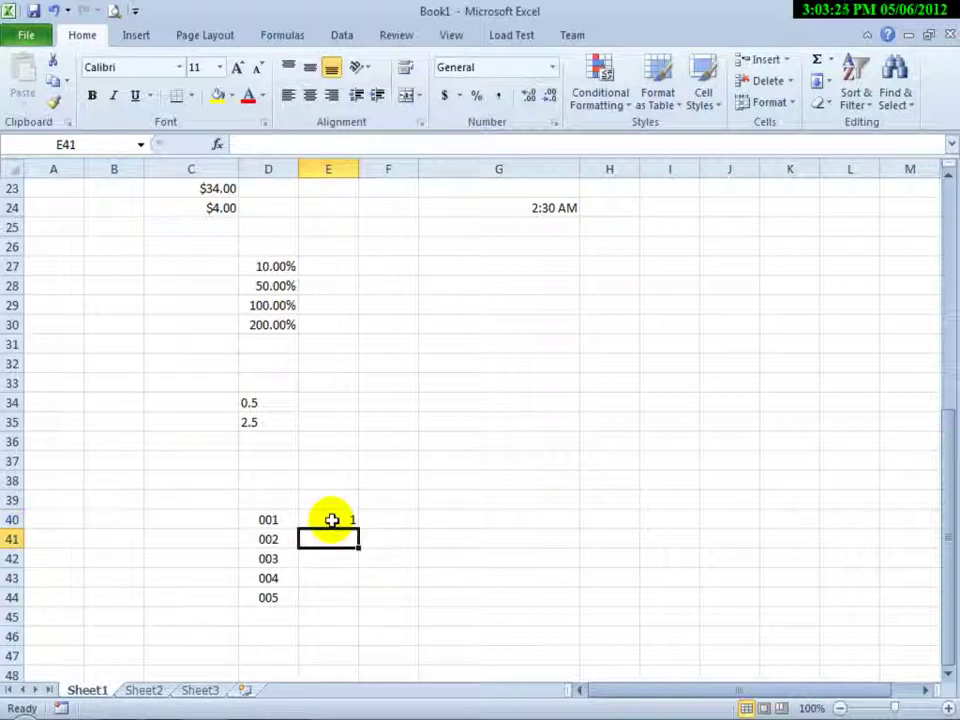
left_click(388, 519)
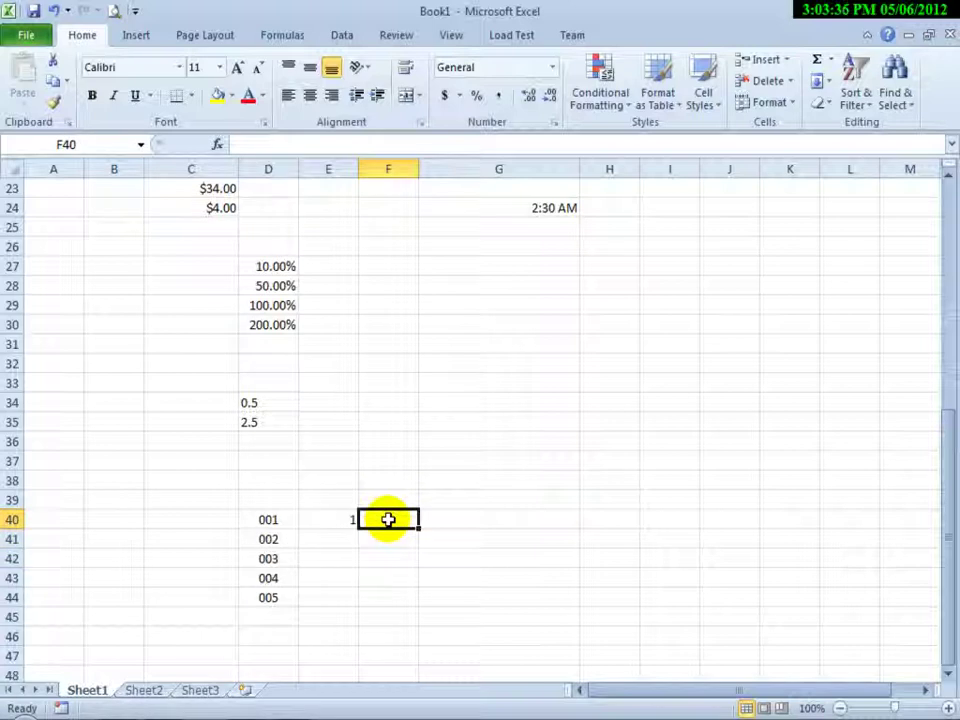
- Replace F40's General format code with the custom code 000
right_click(388, 519)
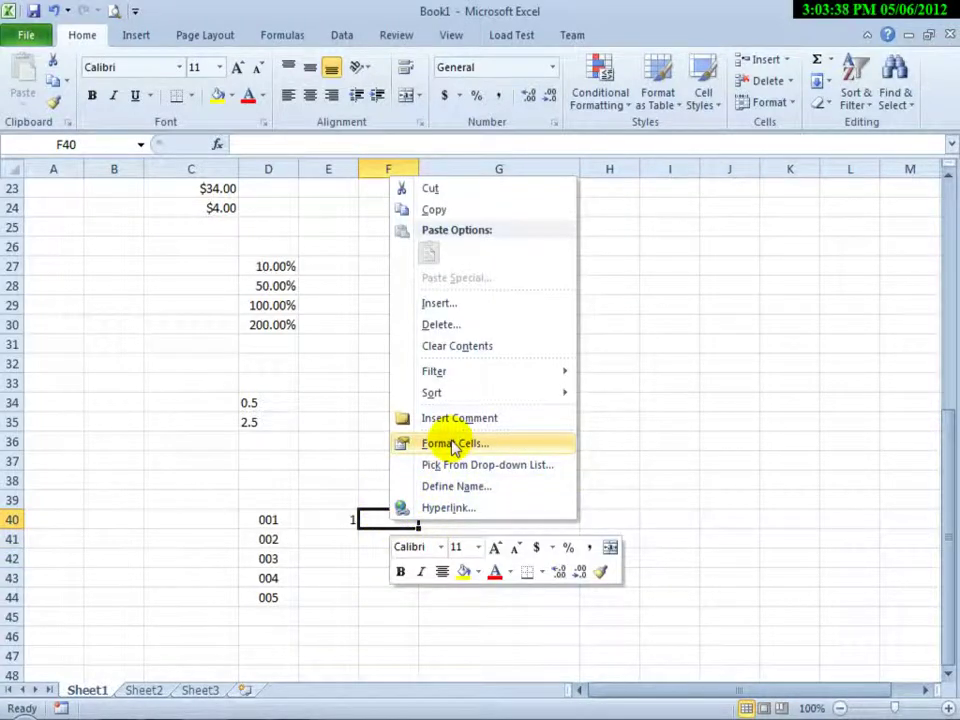
left_click(455, 444)
left_click_drag(442, 218, 731, 146)
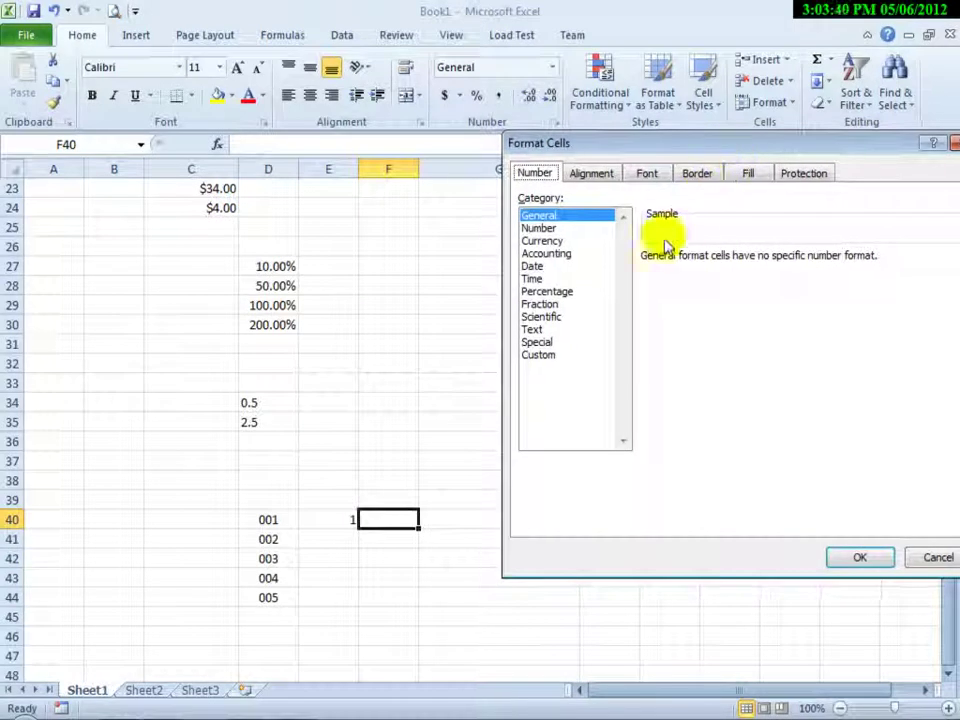
left_click(550, 356)
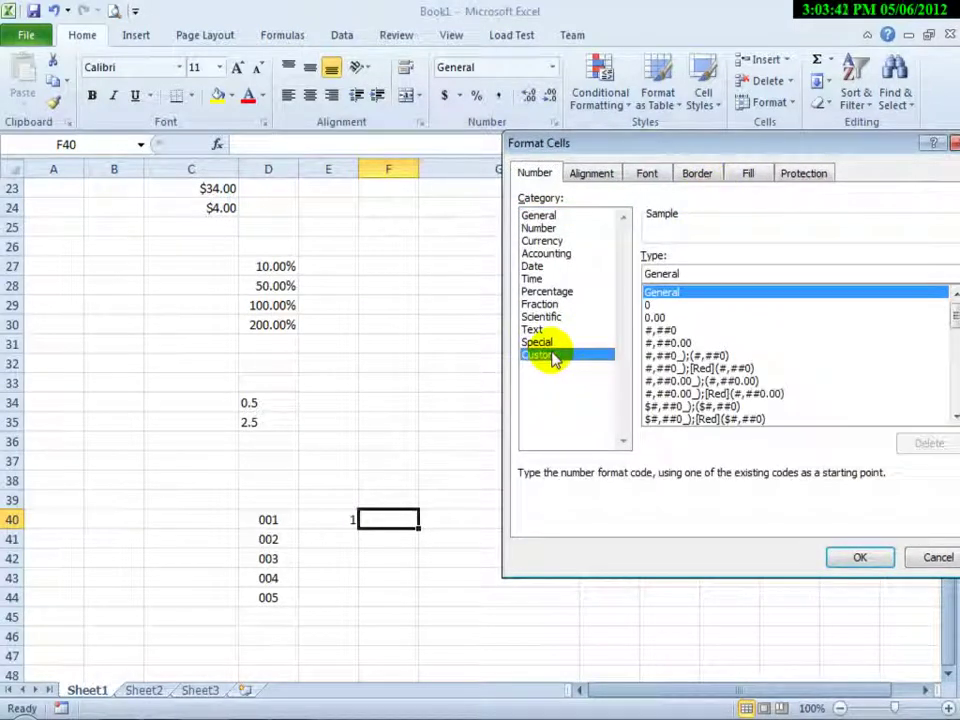
left_click_drag(686, 274, 642, 272)
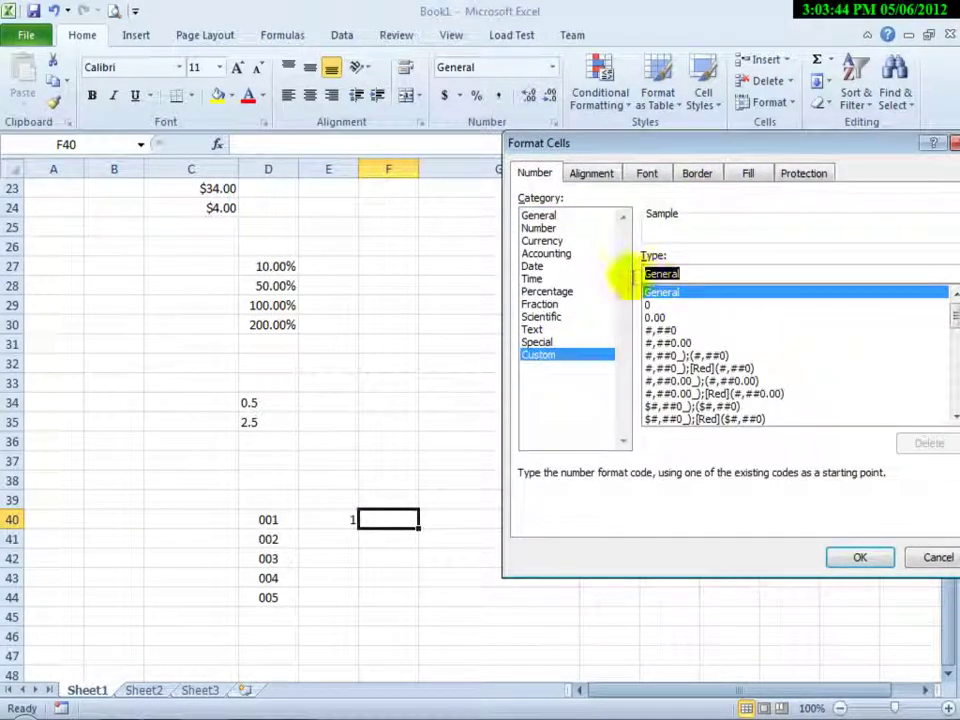
key("BackSpace")
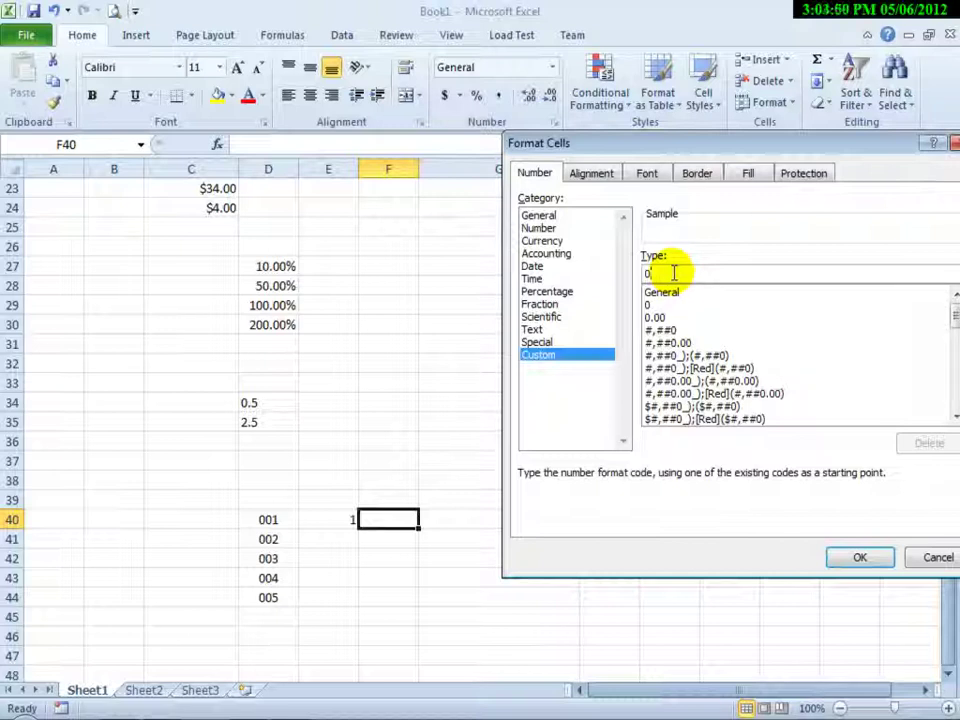
type("00")
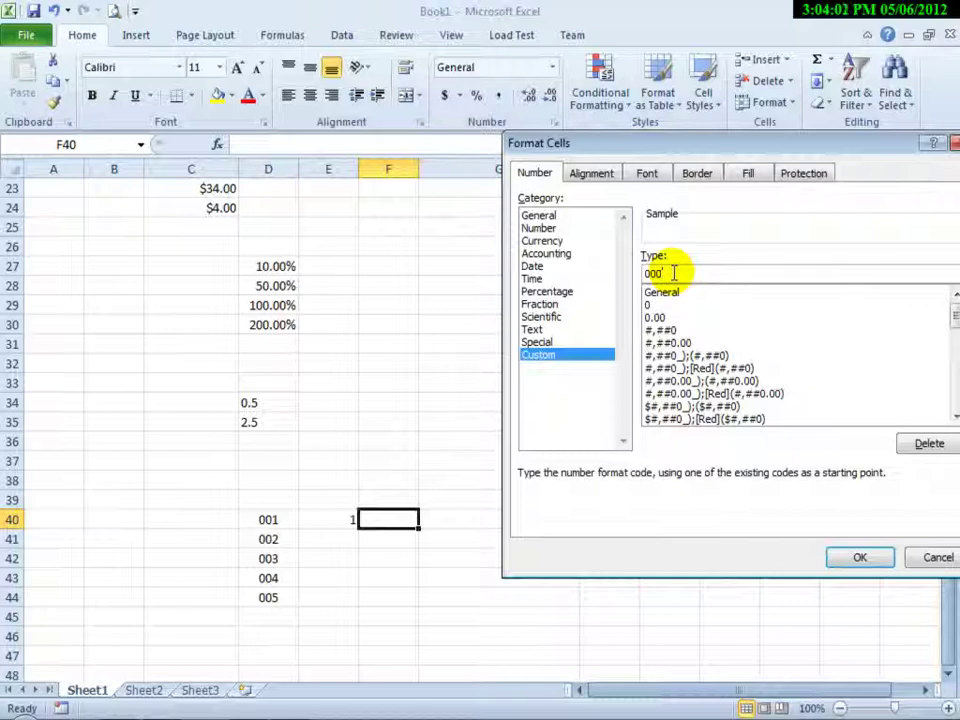
left_click(858, 557)
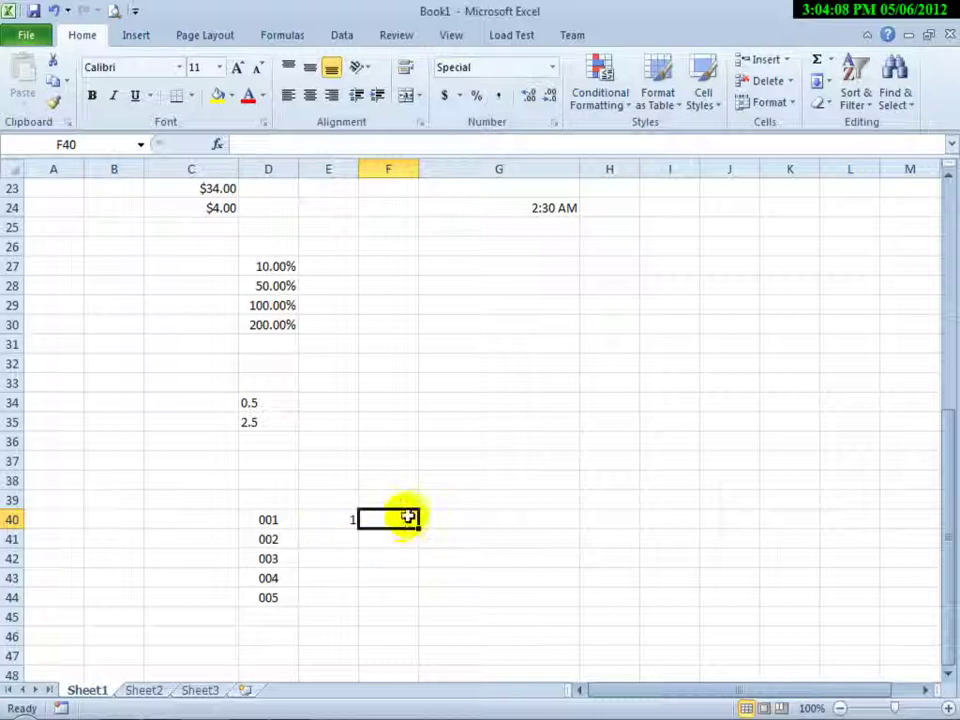
- Enter 1 in F40, fill it down as a series to F44, and centre F40:F44
type("1")
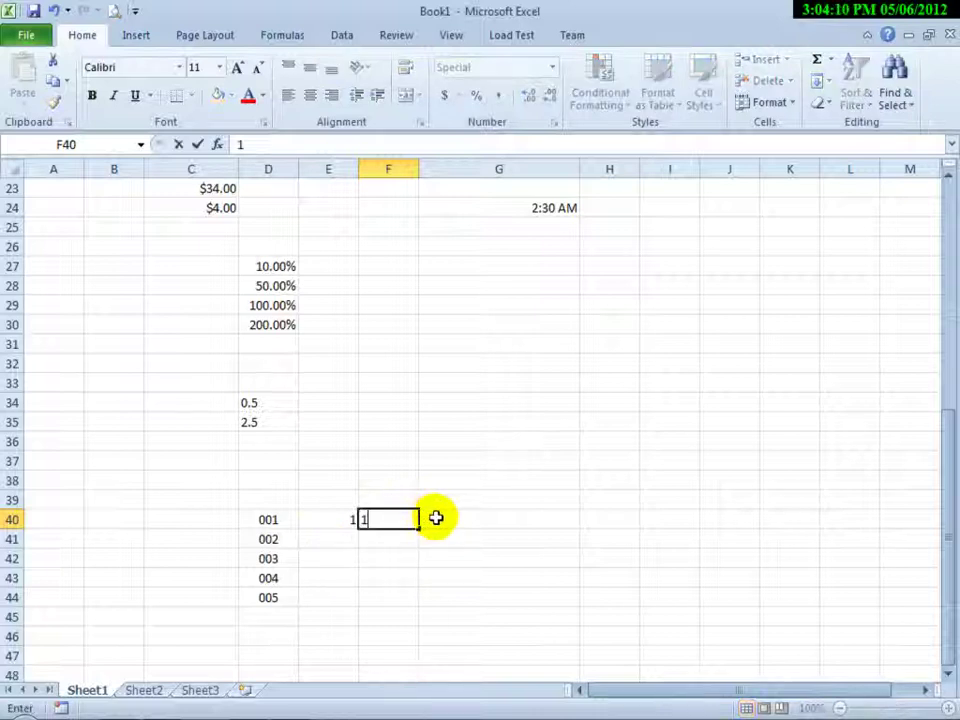
key("Return")
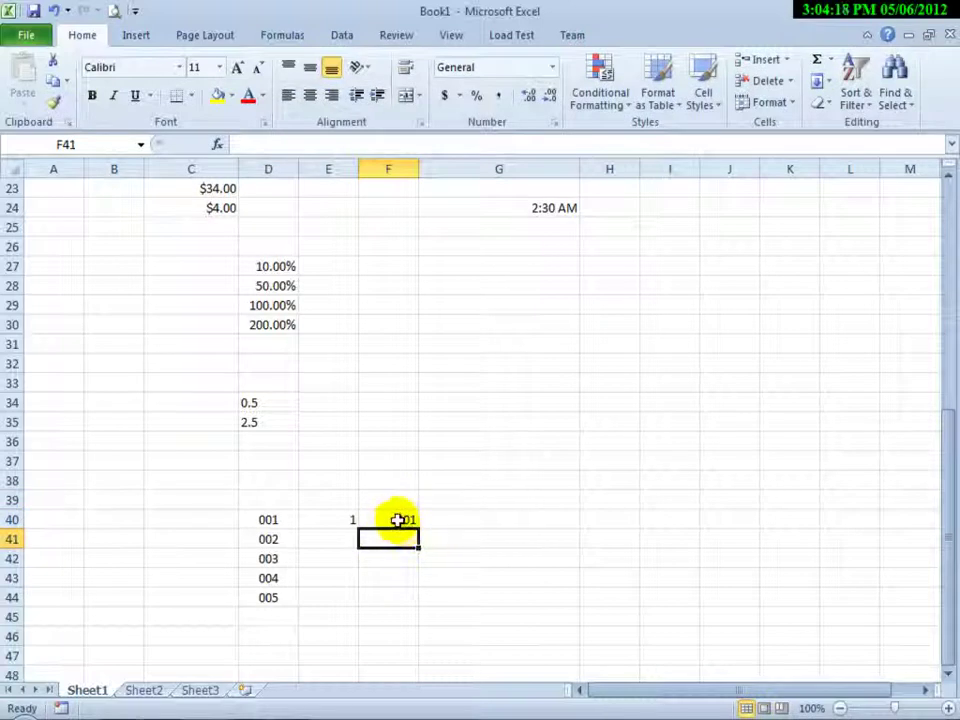
left_click(397, 521)
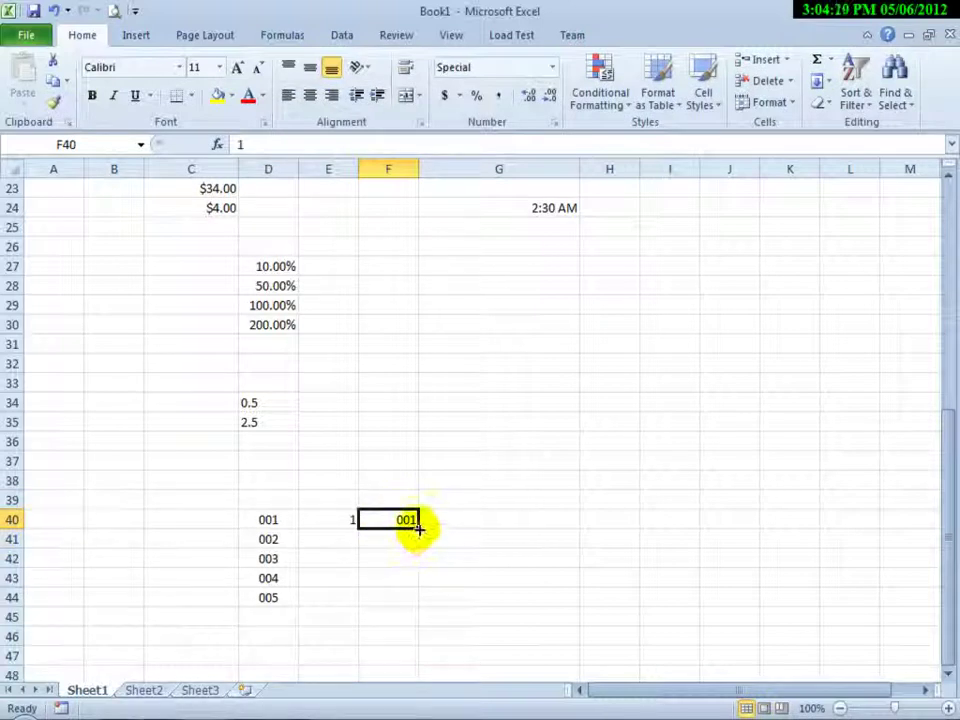
left_click_drag(418, 528, 407, 612)
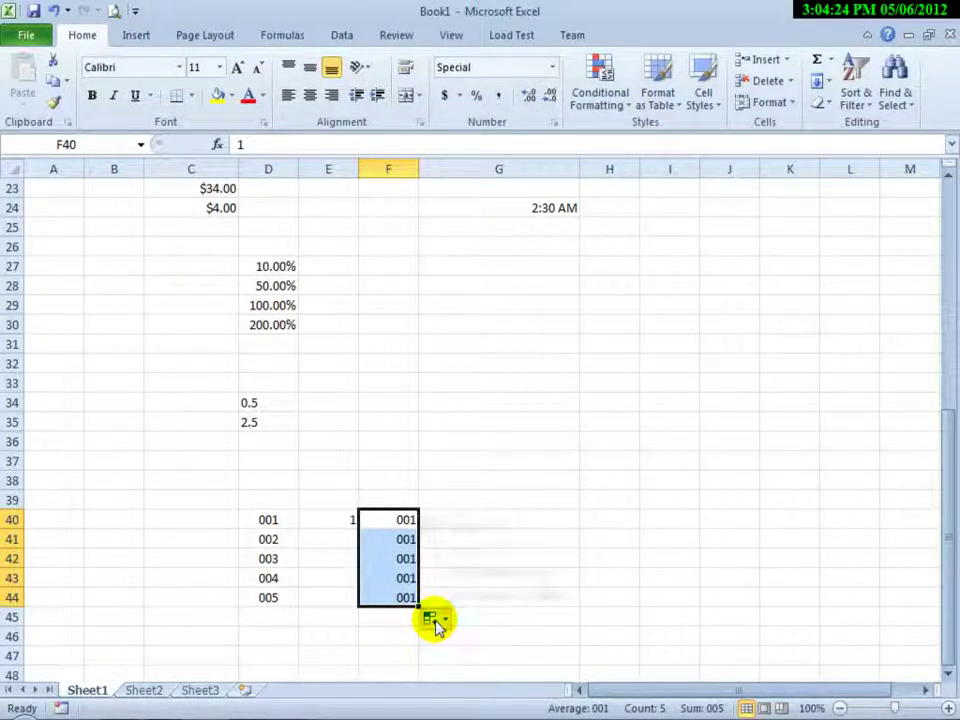
left_click(437, 623)
left_click(489, 553)
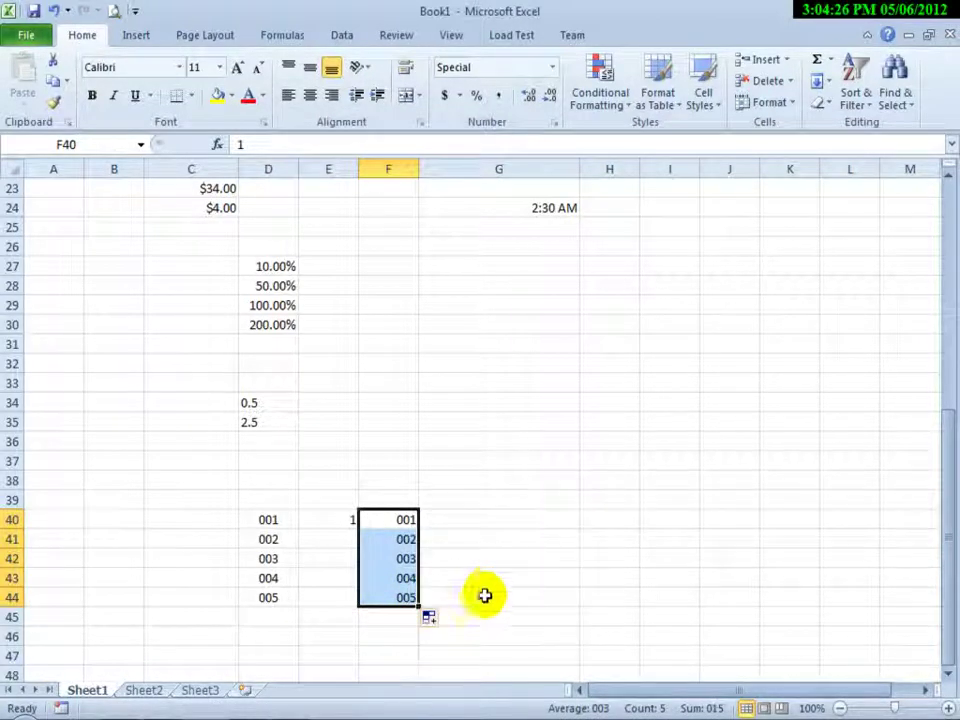
left_click(310, 95)
left_click(446, 523)
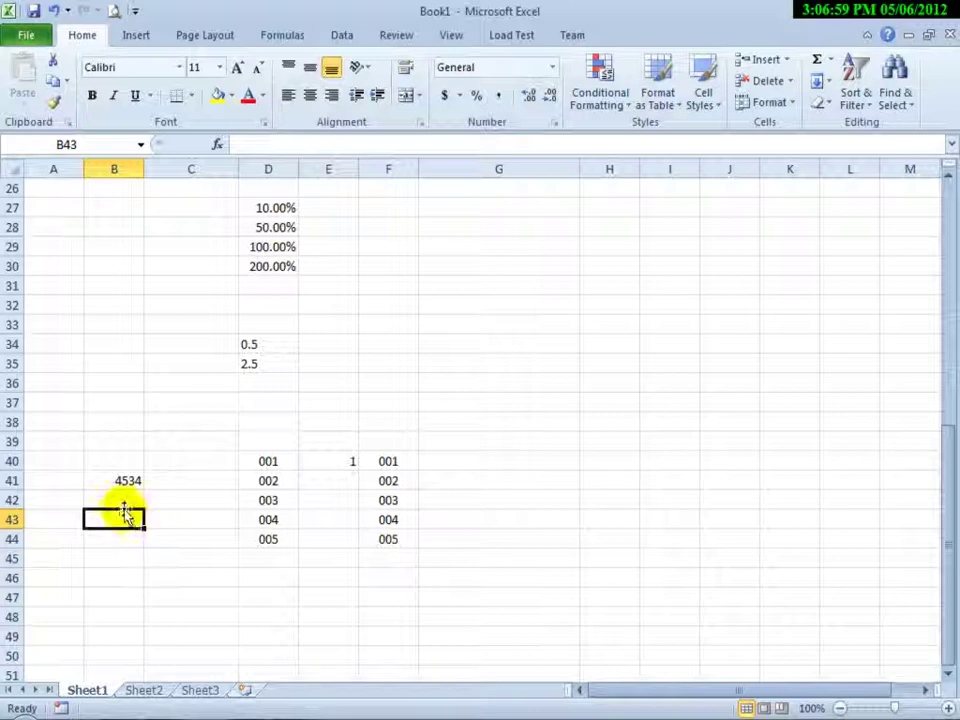
- For B41, pick the #,##0 custom code and extend it to #,##0 "Riel"
left_click(128, 481)
right_click(124, 480)
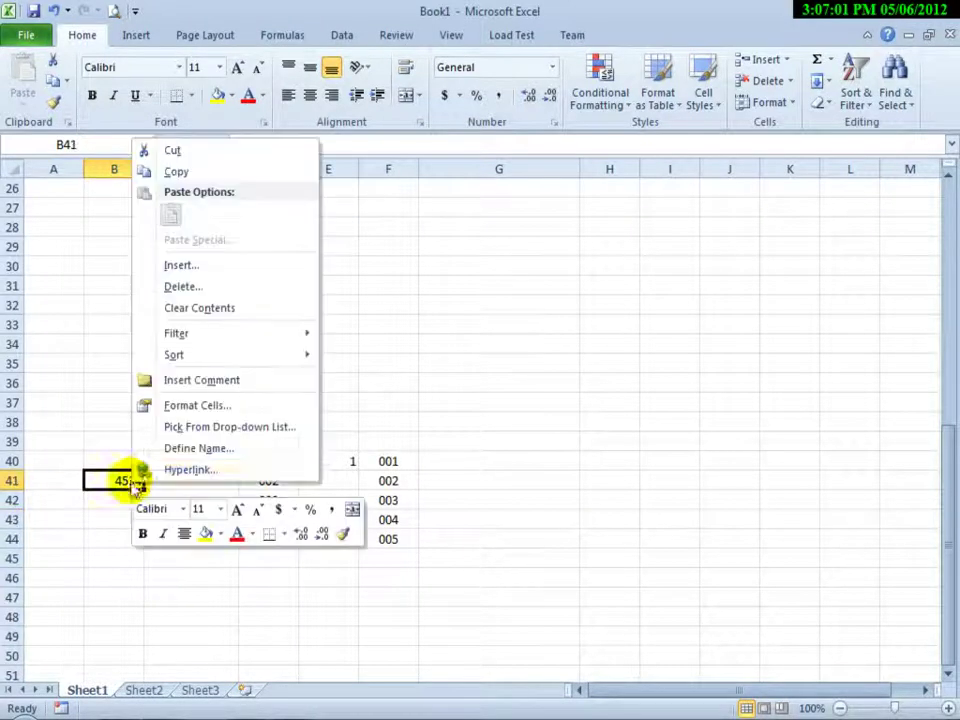
left_click(226, 406)
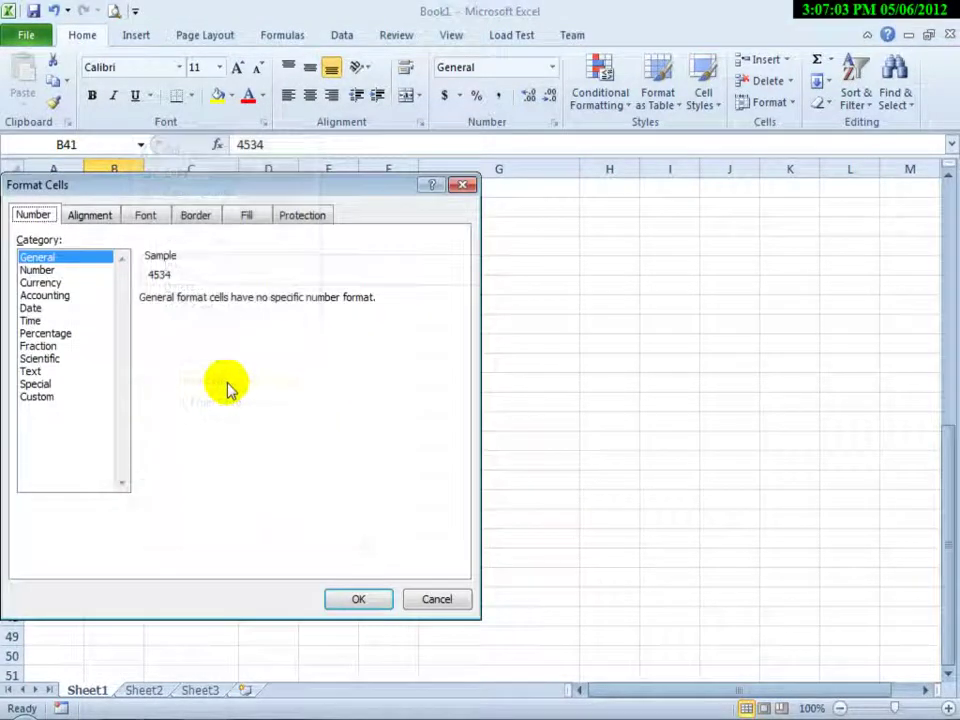
left_click_drag(266, 180, 652, 160)
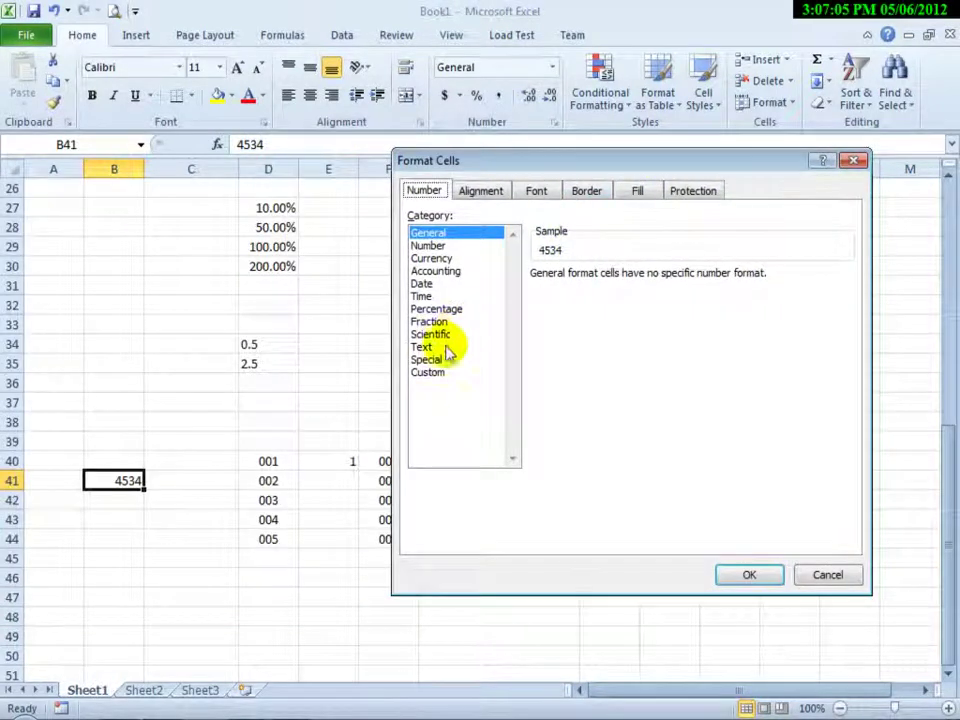
left_click(430, 372)
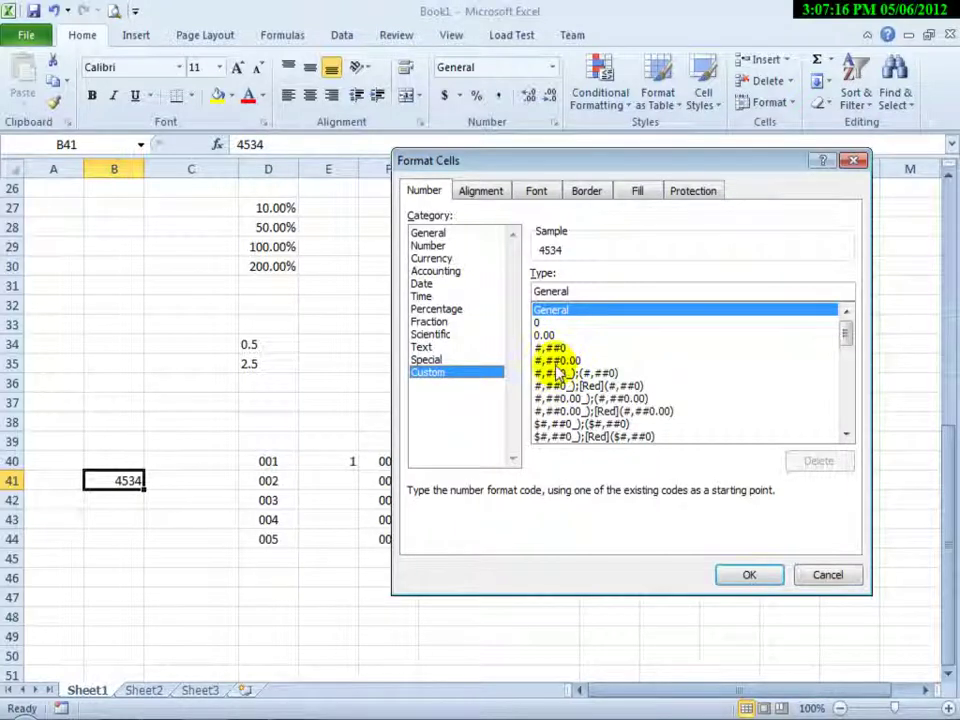
left_click(556, 350)
left_click(554, 360)
left_click(552, 350)
left_click(554, 360)
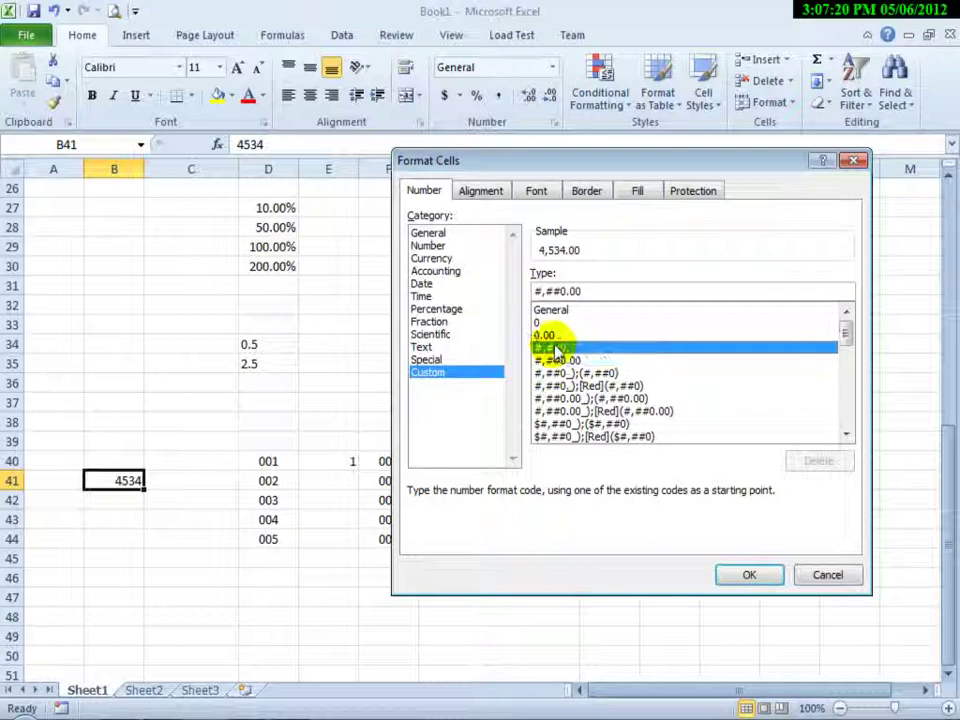
left_click(552, 348)
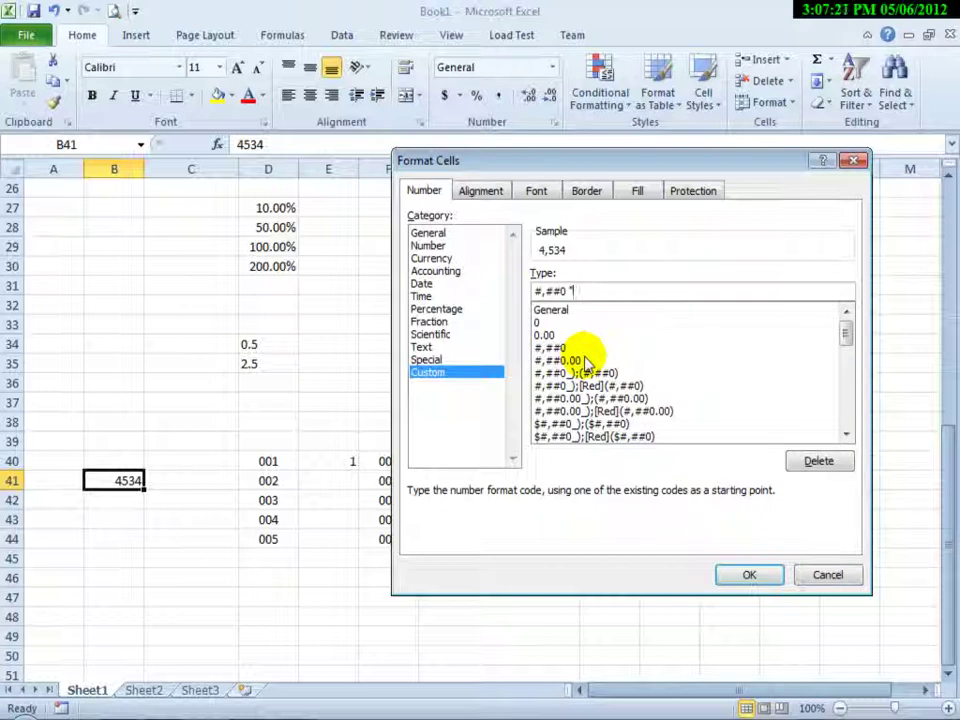
type("\"")
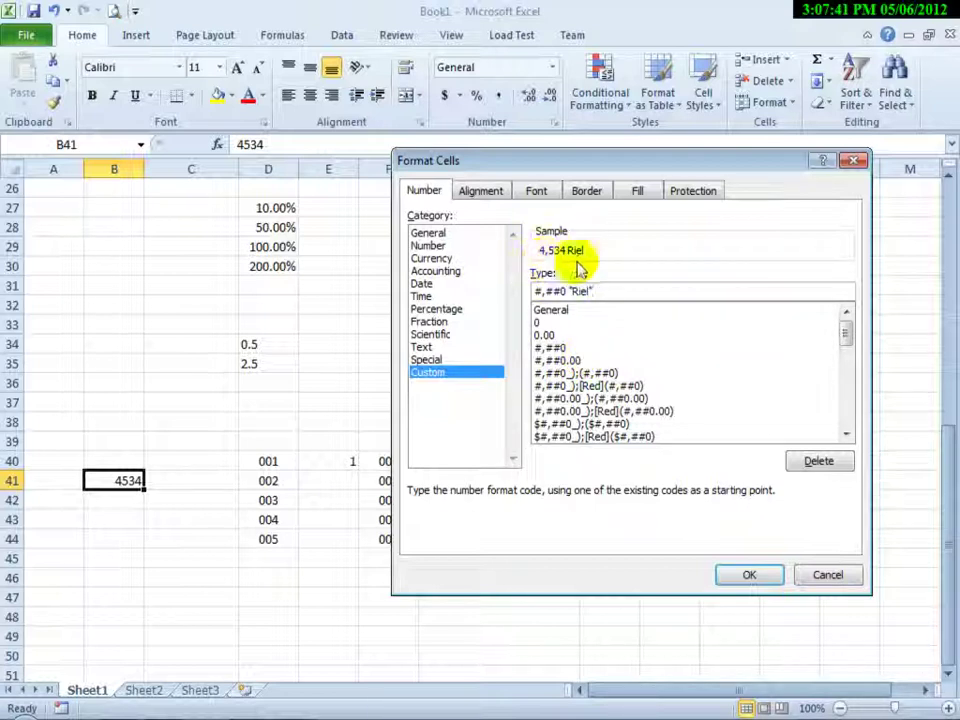
- Apply the Riel custom format so B41 displays 4,534 Riel
left_click(748, 574)
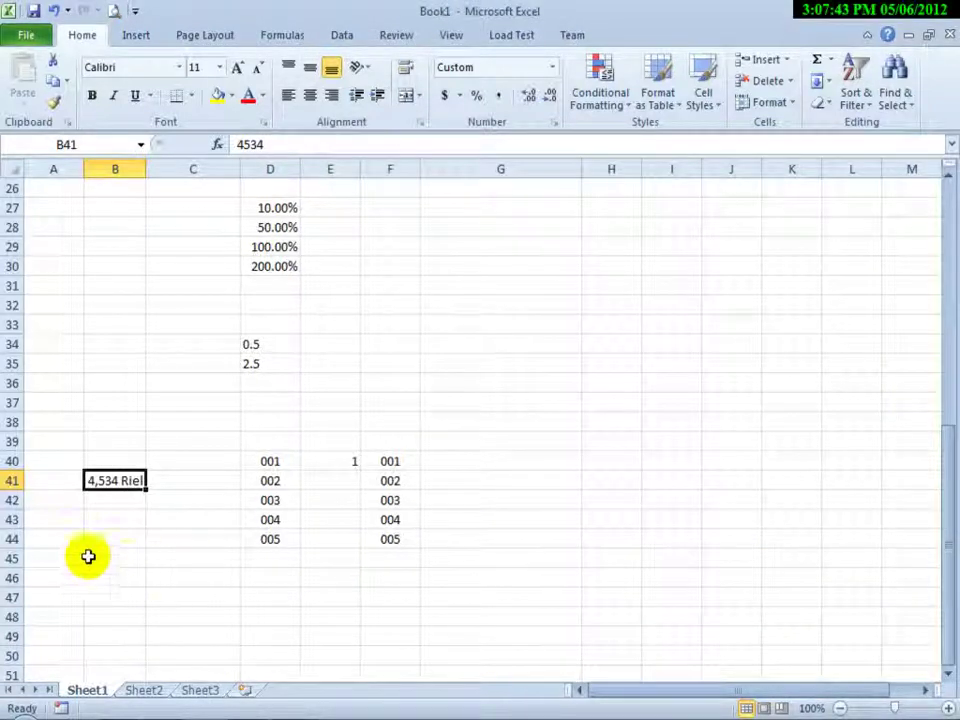
left_click(124, 519)
left_click(116, 504)
left_click(125, 482)
left_click(123, 499)
- Type 4,534 Riel as plain text into B38
left_click(118, 421)
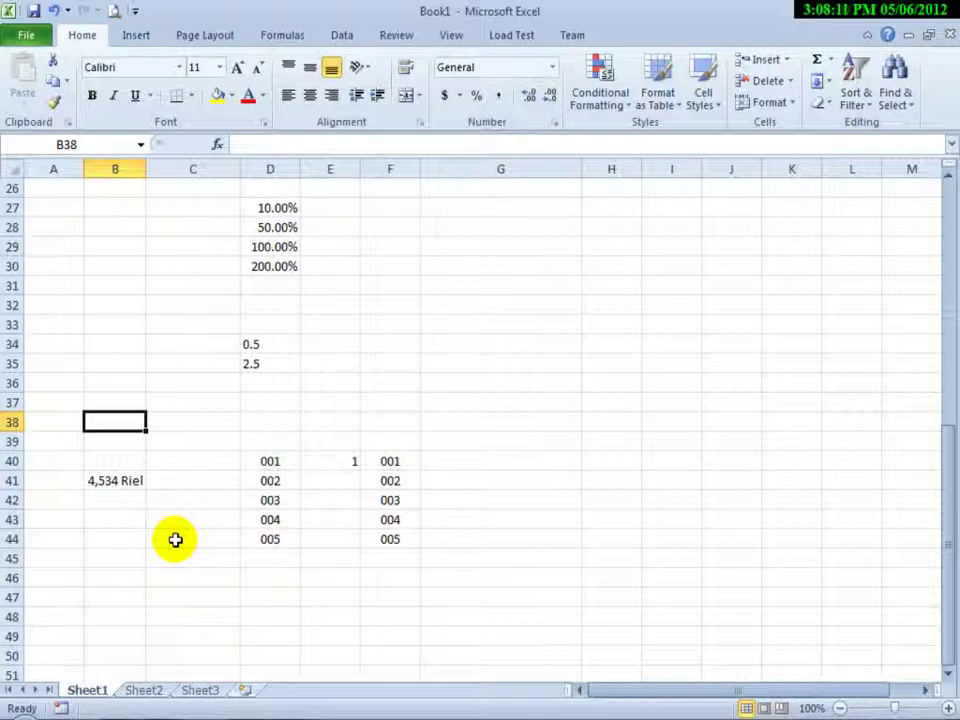
type("4,534")
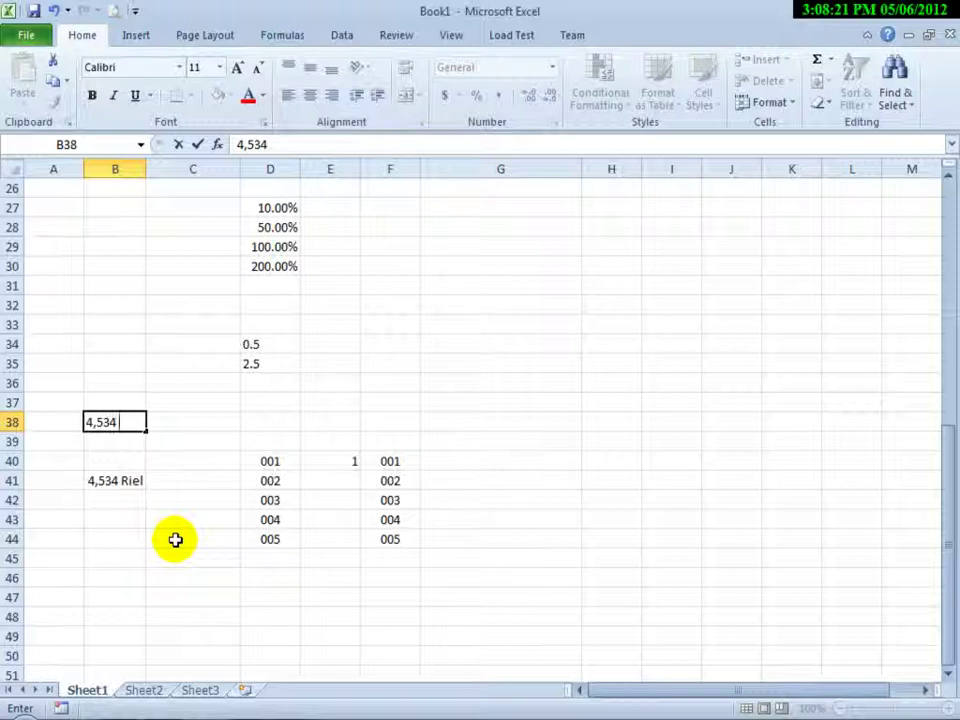
type("is")
left_click(175, 540)
- Compare B38's text 4,534 Riel with B41's underlying value 4534
left_click(135, 422)
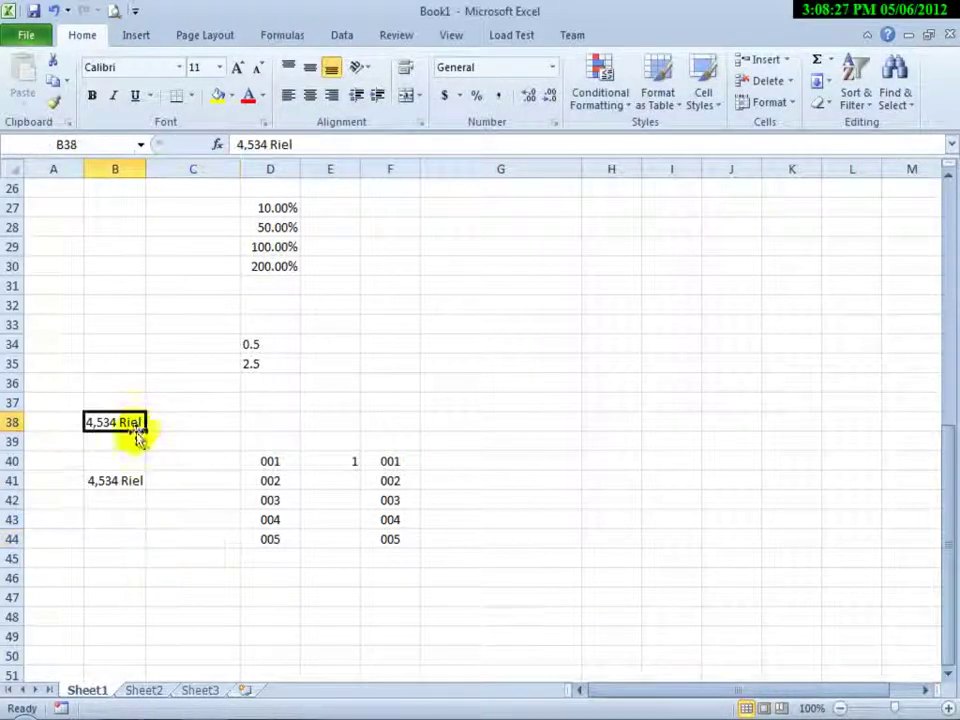
left_click(115, 482)
left_click(109, 537)
left_click(129, 421)
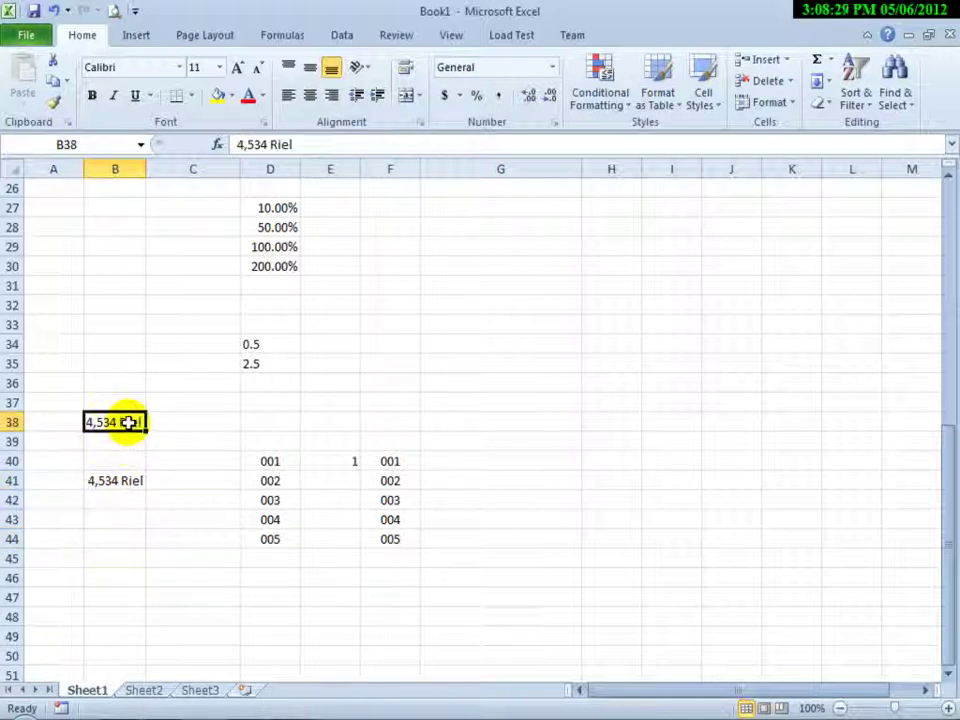
left_click(114, 463)
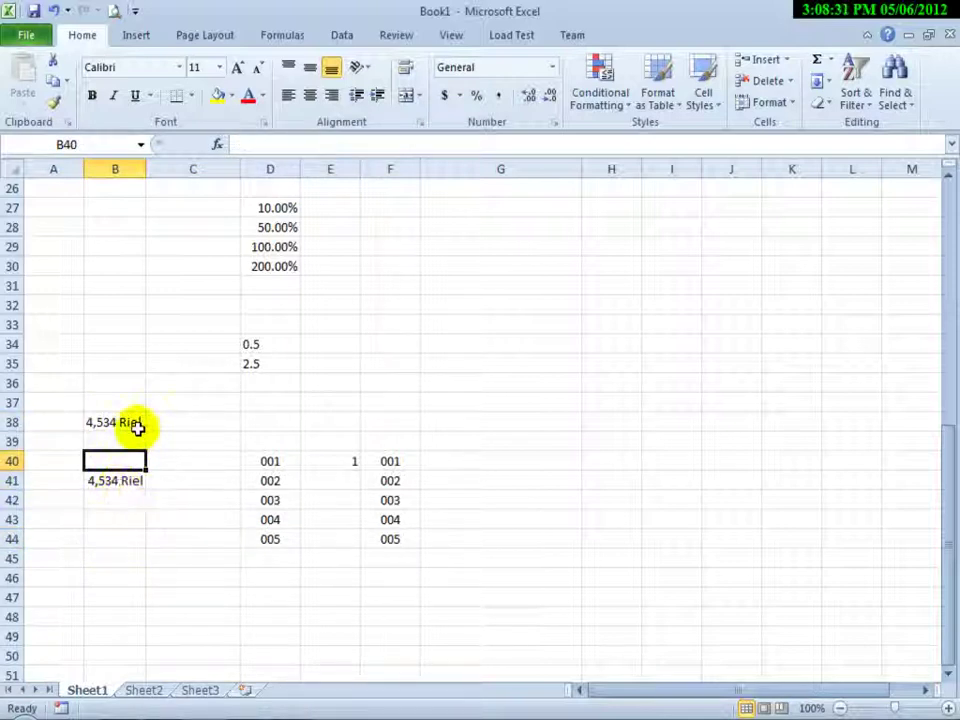
left_click(137, 424)
left_click(116, 479)
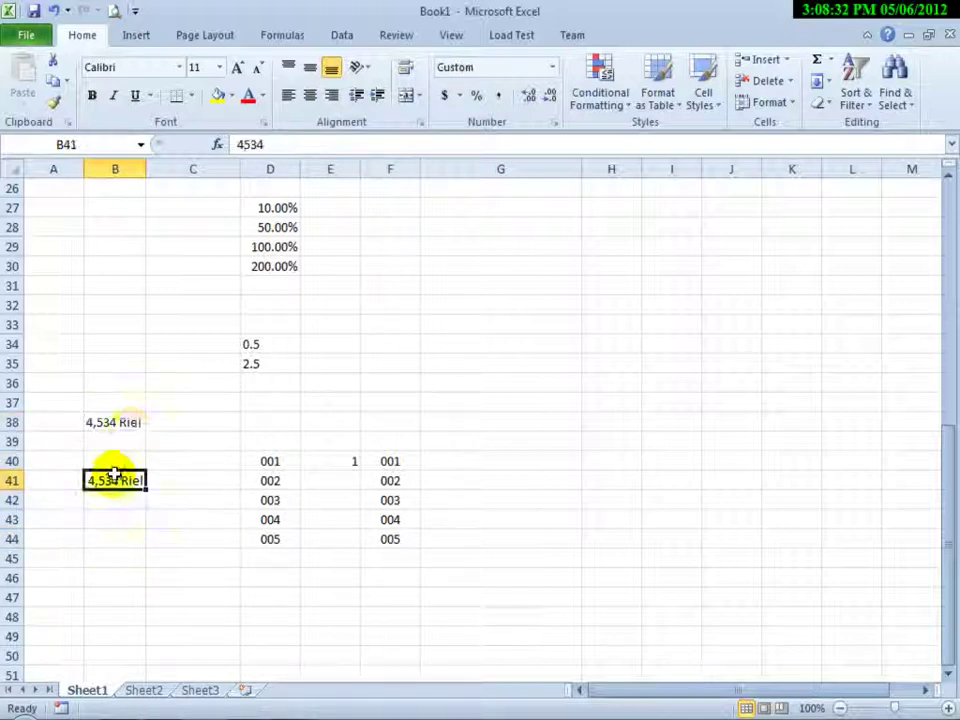
left_click(132, 422)
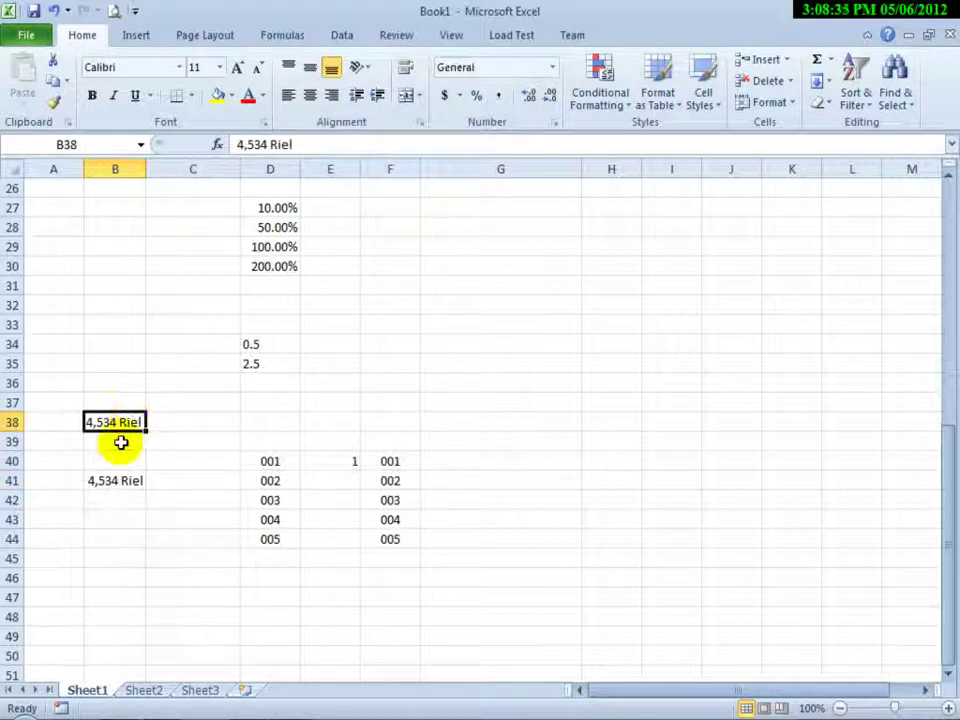
left_click(118, 445)
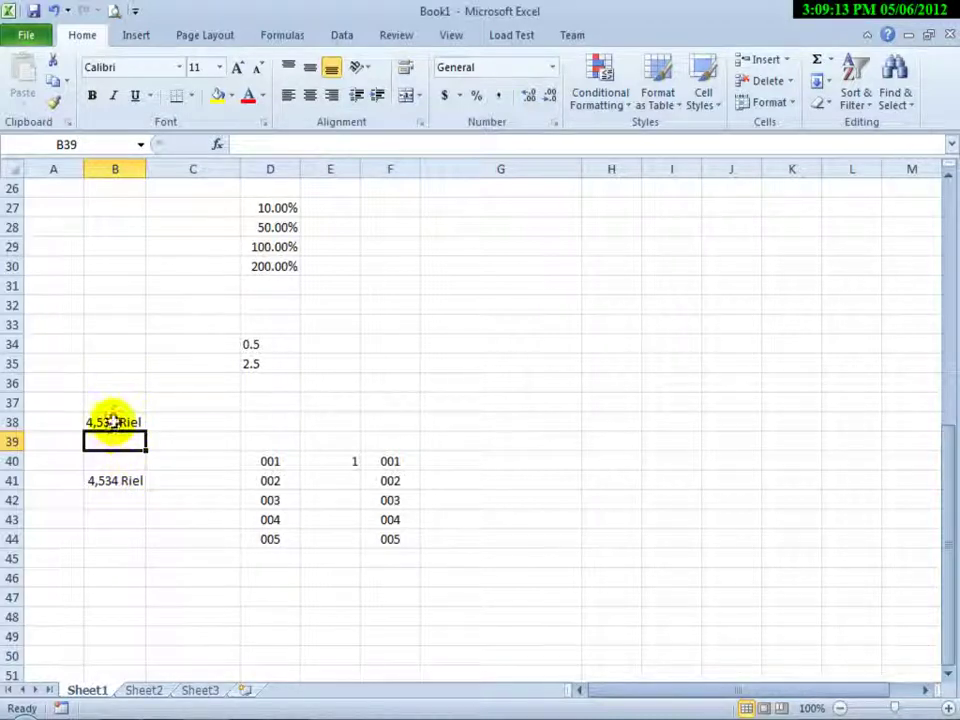
left_click(114, 422)
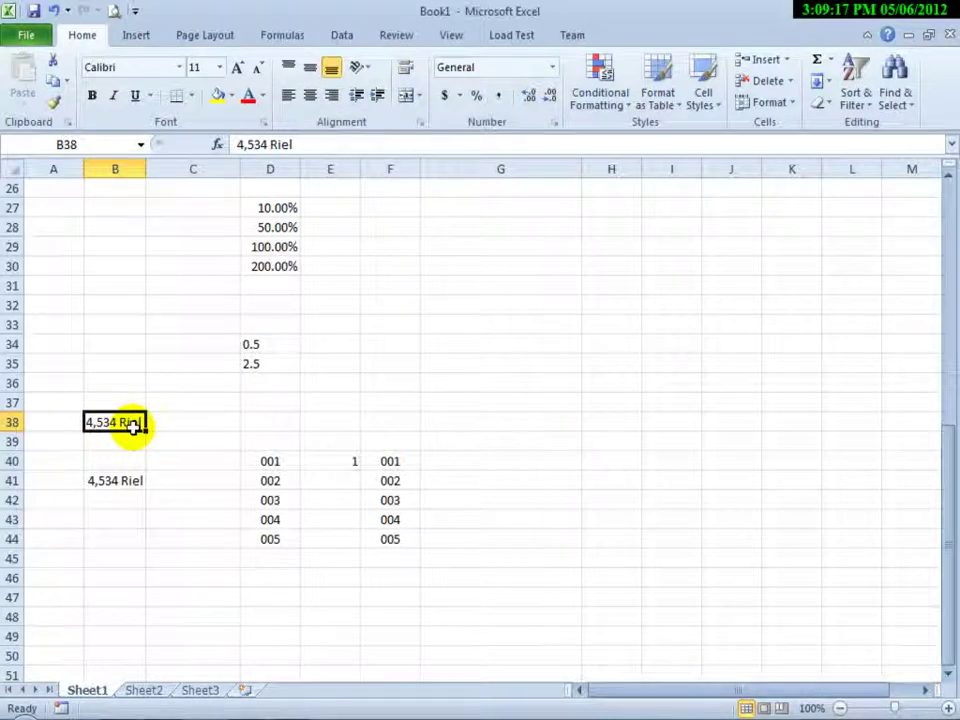
left_click(120, 481)
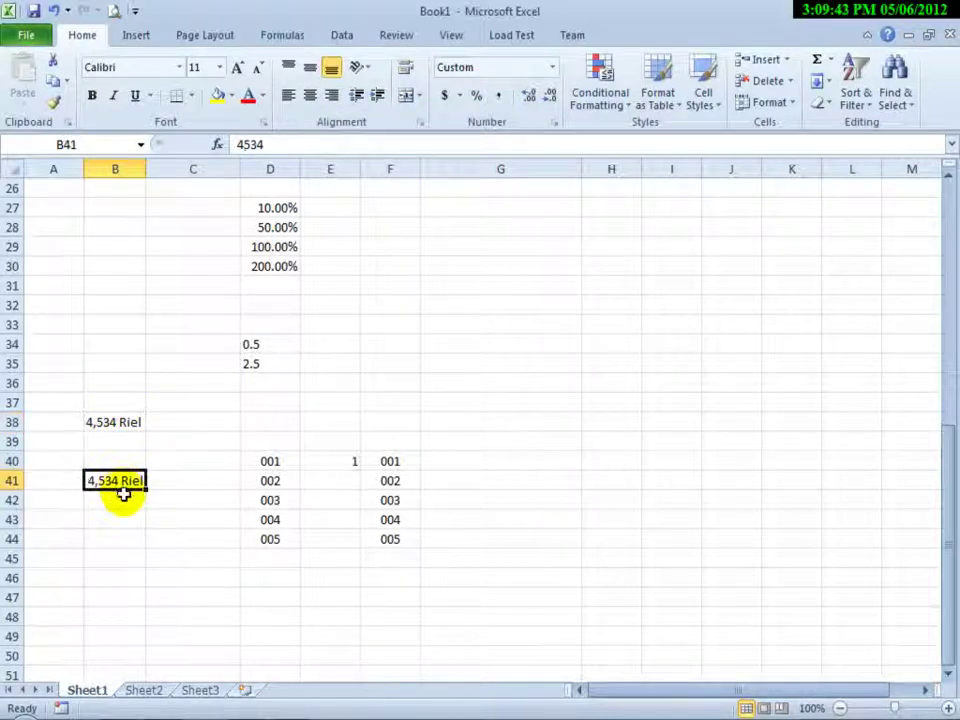